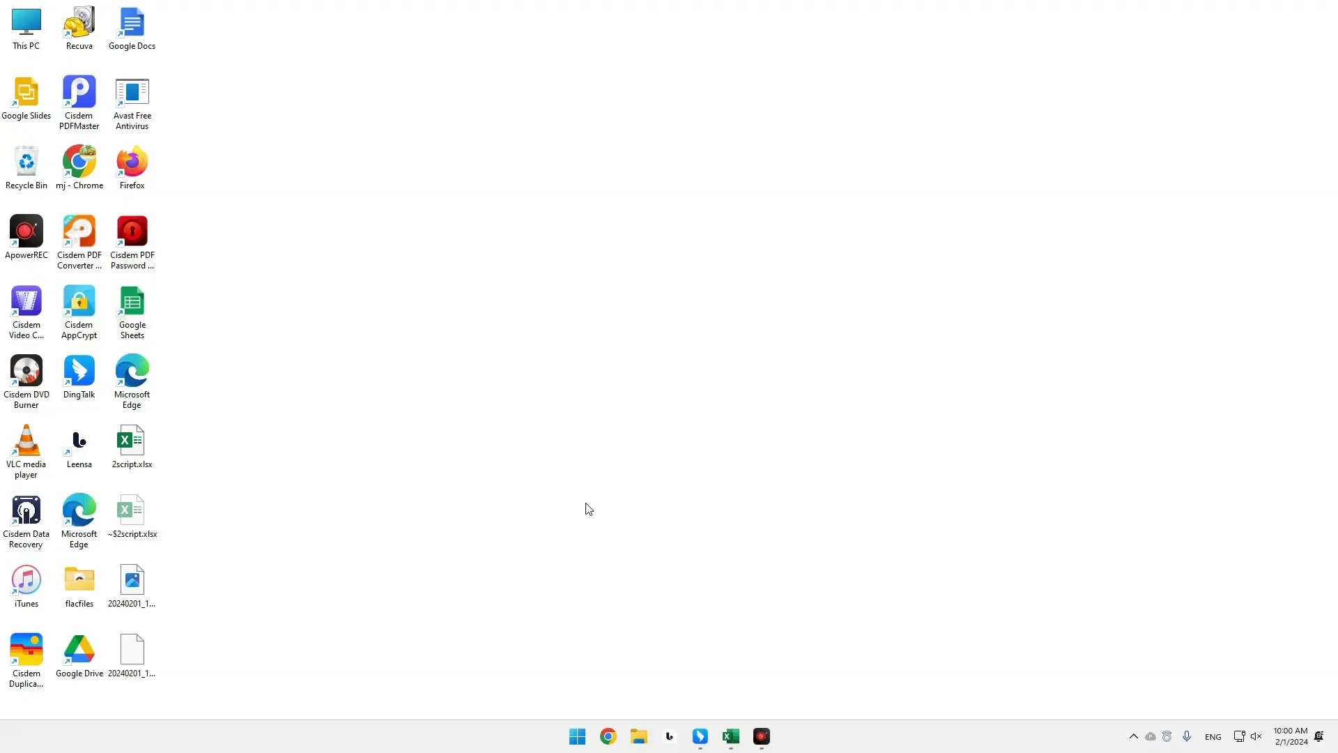
Browse from This PC into Local Disk (C:) and open the current user's profile folder.
double_click(24, 21)
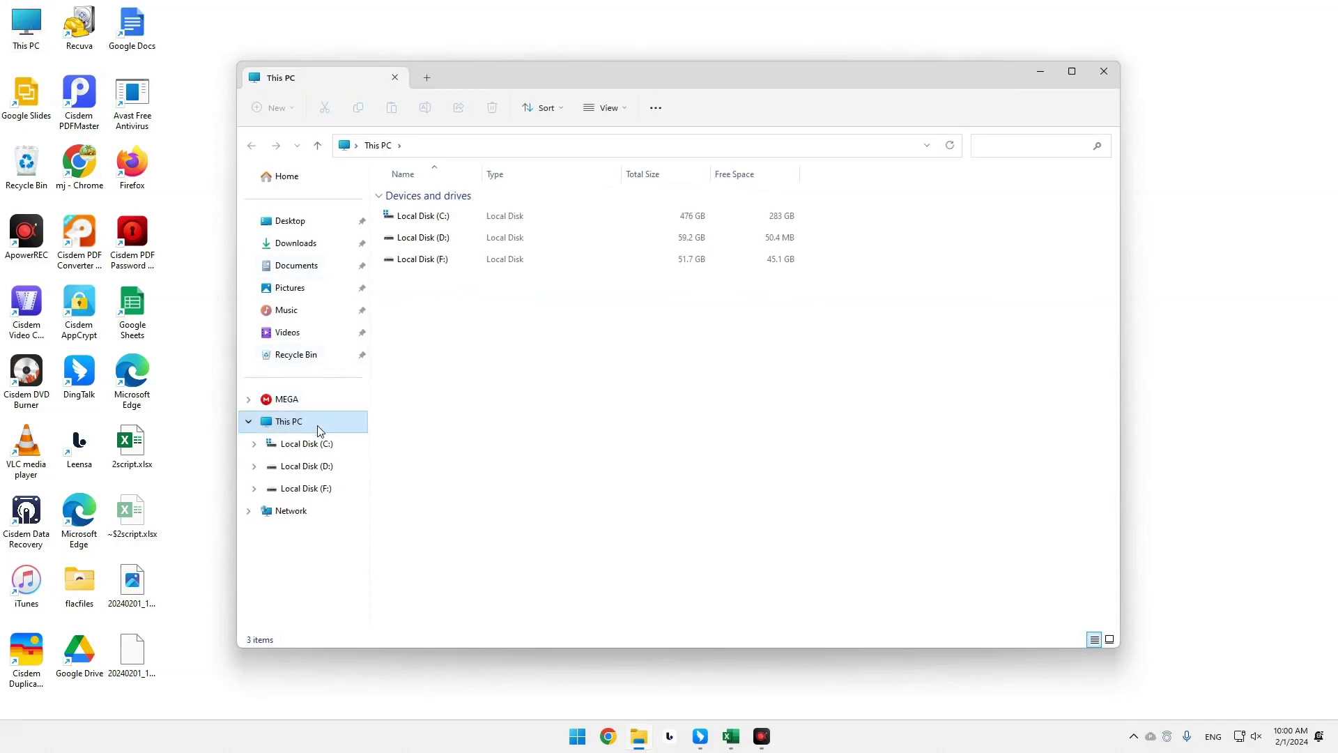
click(314, 446)
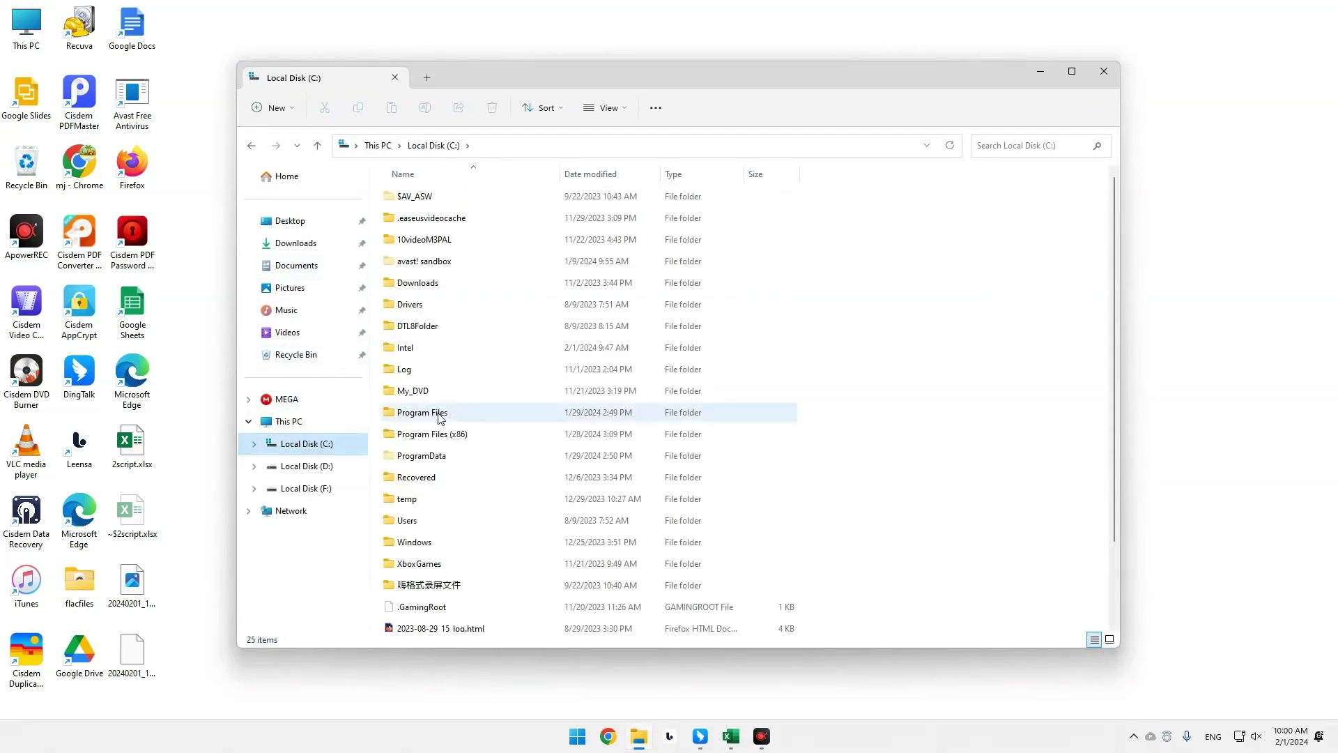
scroll(596, 354, down, 2)
scroll(596, 360, up, 2)
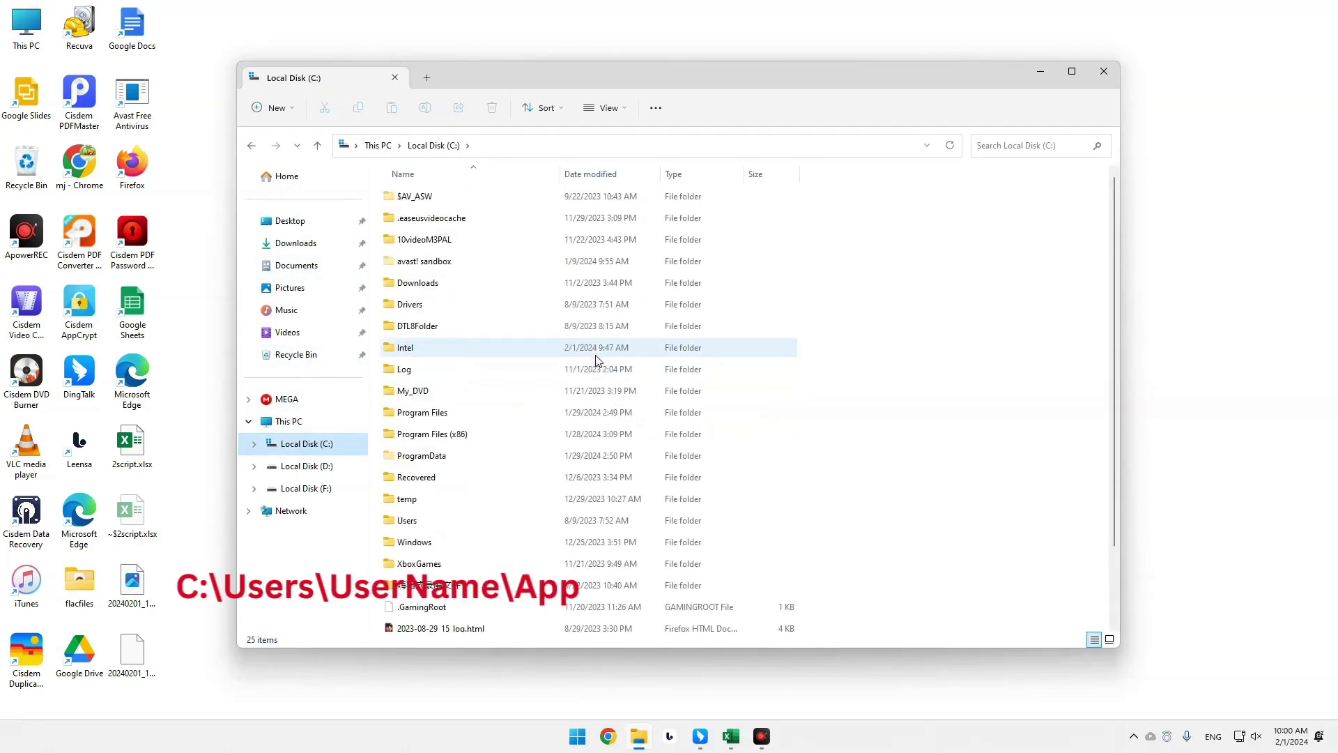
double_click(439, 520)
double_click(452, 203)
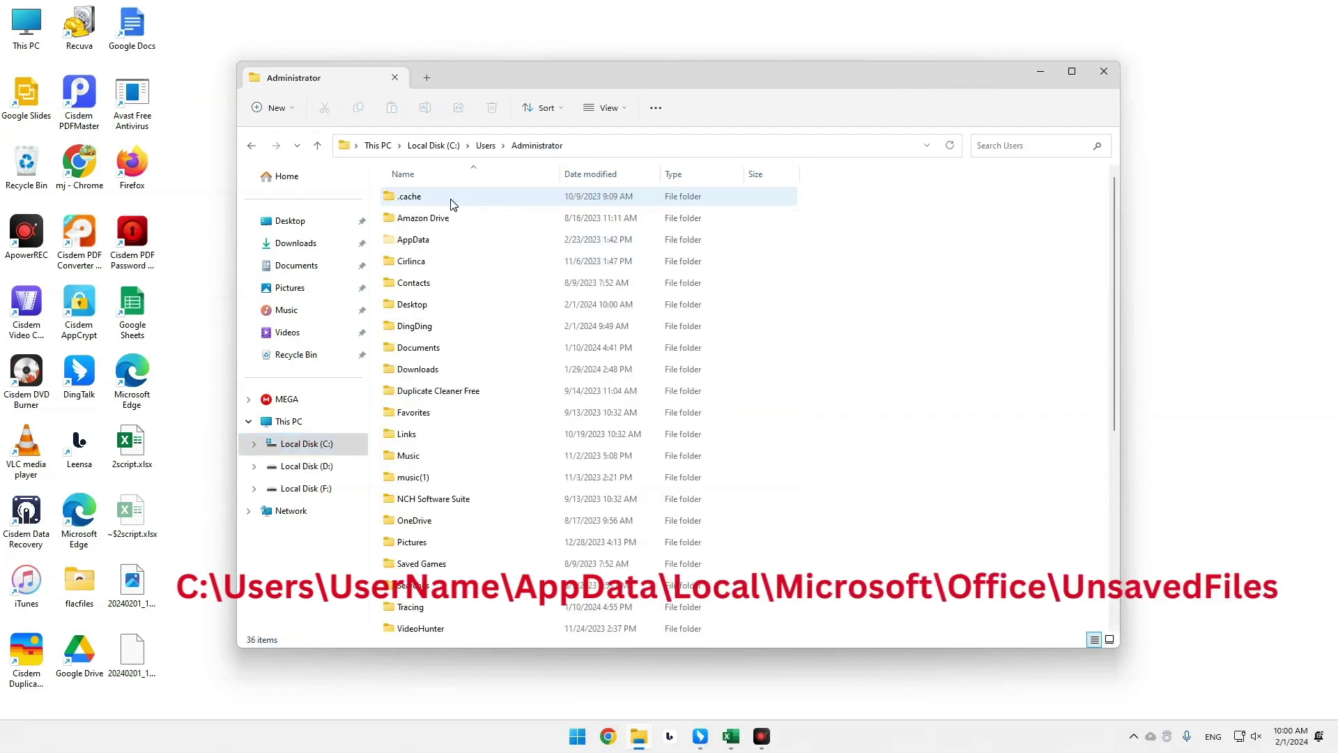
scroll(798, 271, down, 2)
scroll(766, 265, up, 2)
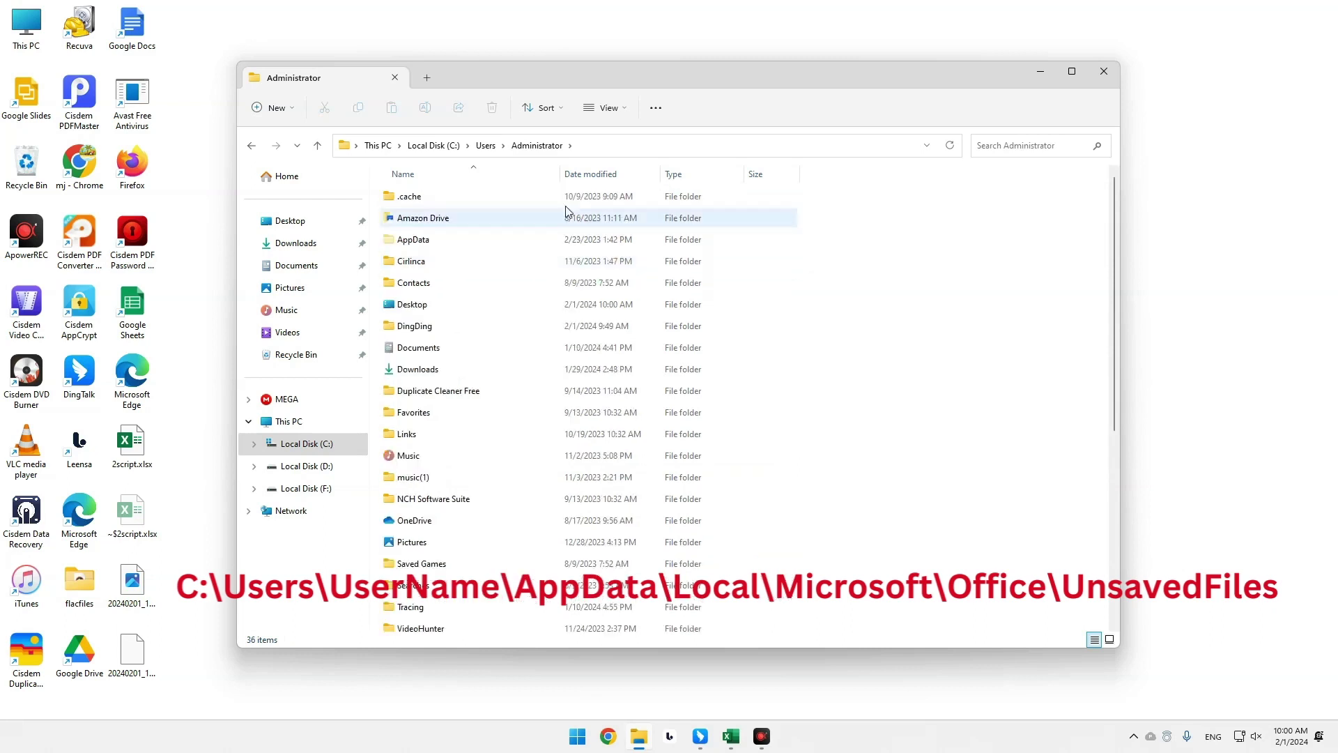
Open AppData\Local\Microsoft\Office and reveal its full path in the address bar.
double_click(472, 242)
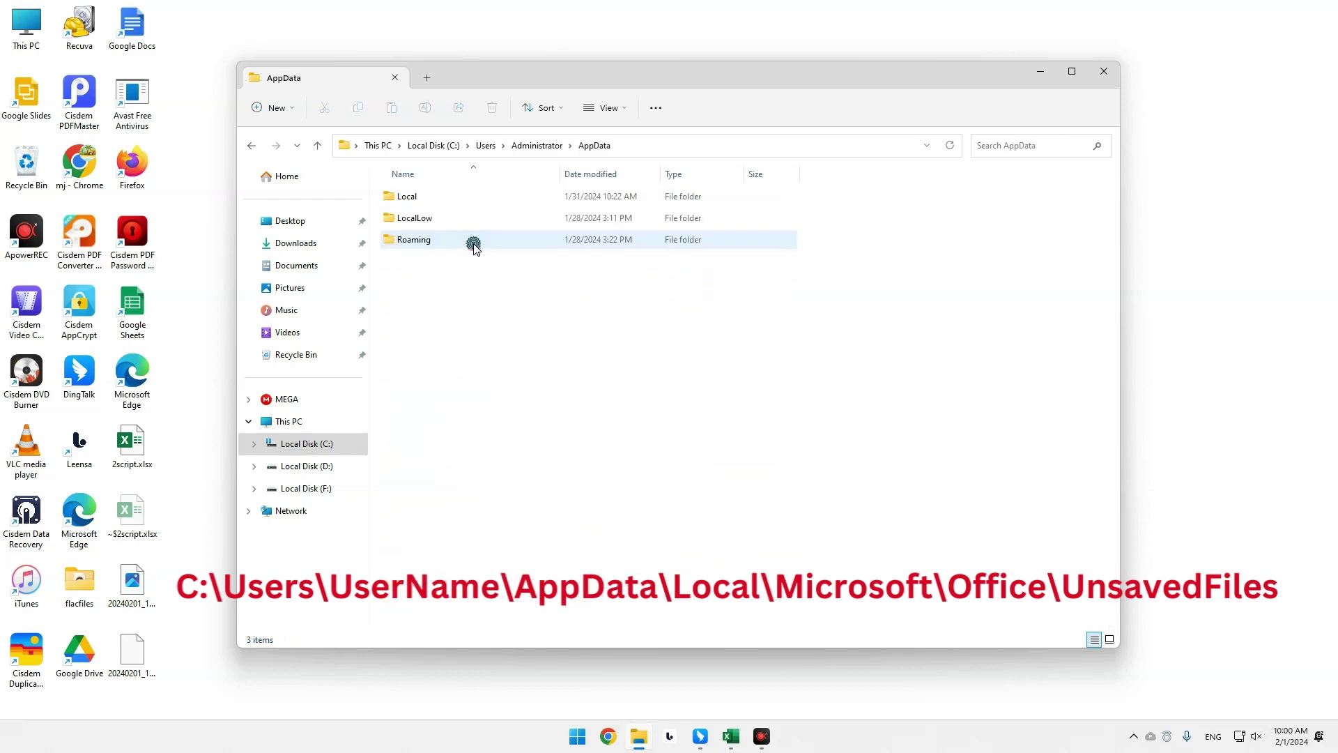
double_click(494, 198)
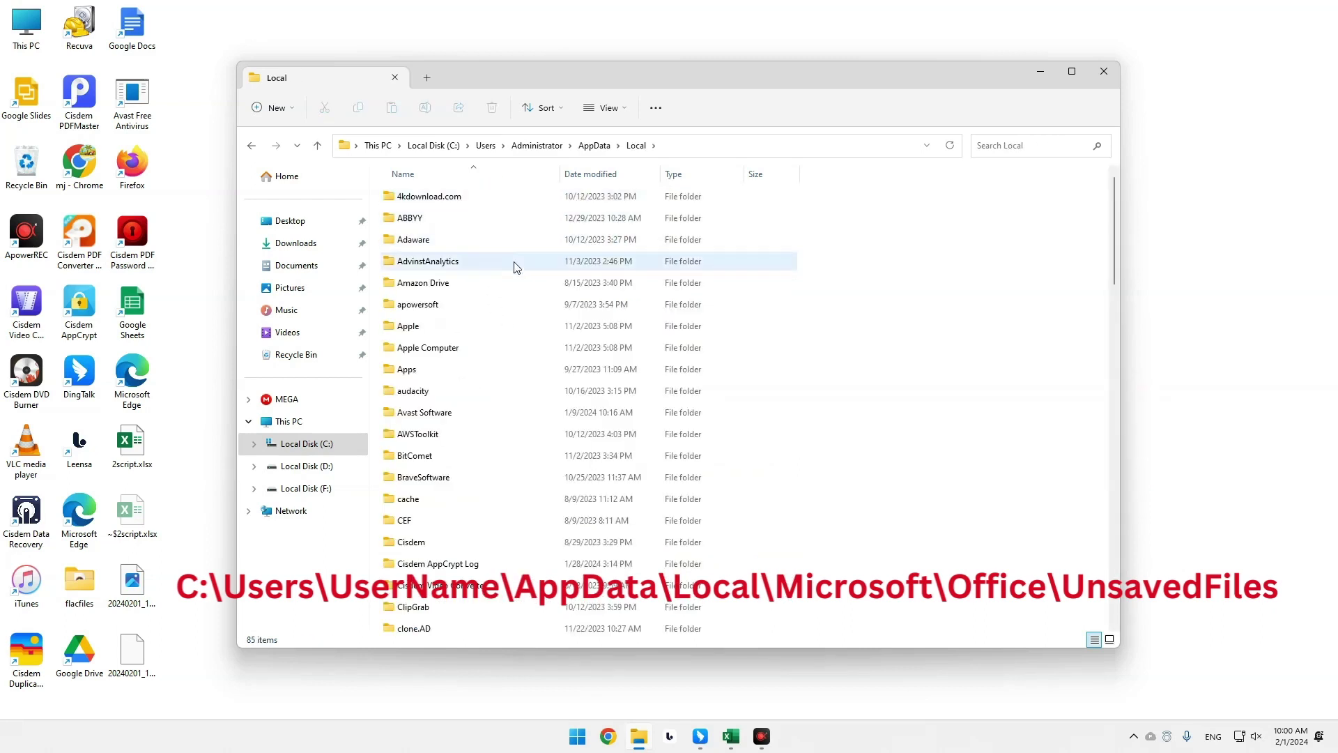
scroll(516, 283, down, 2)
scroll(516, 283, down, 9)
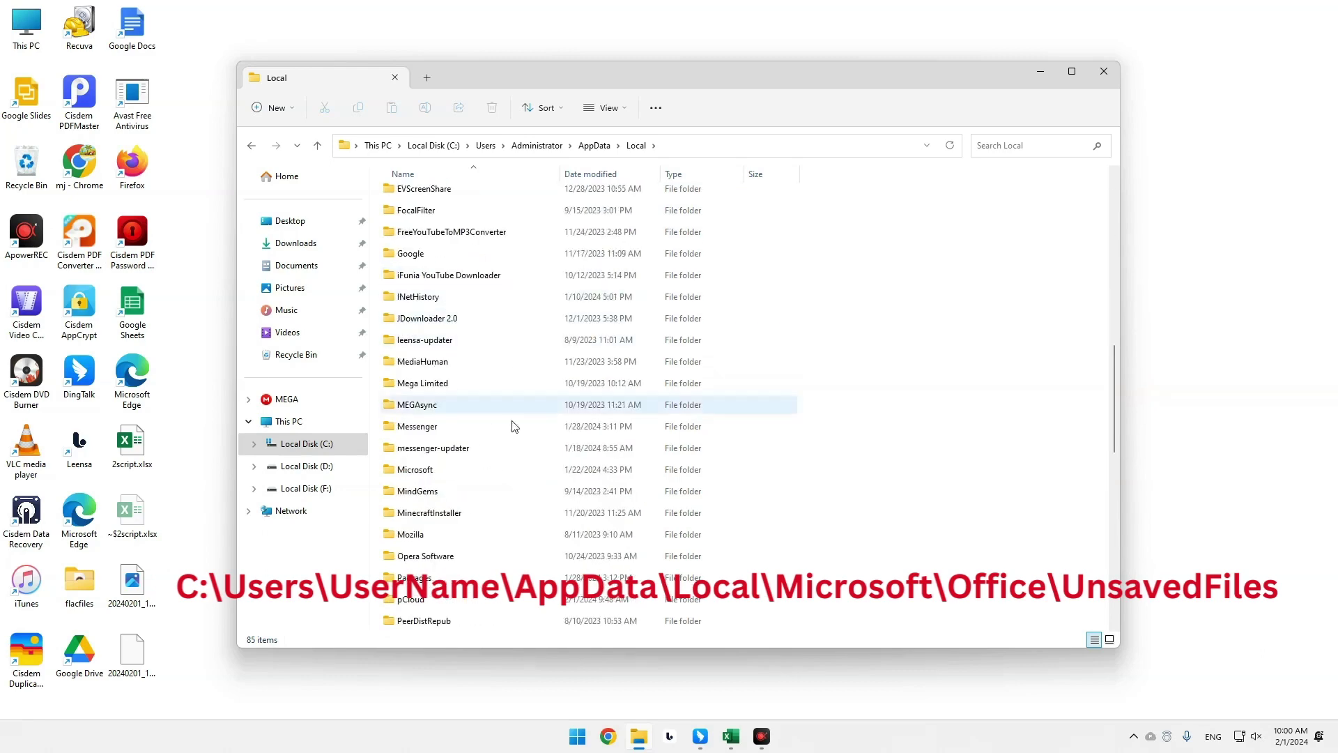
double_click(480, 469)
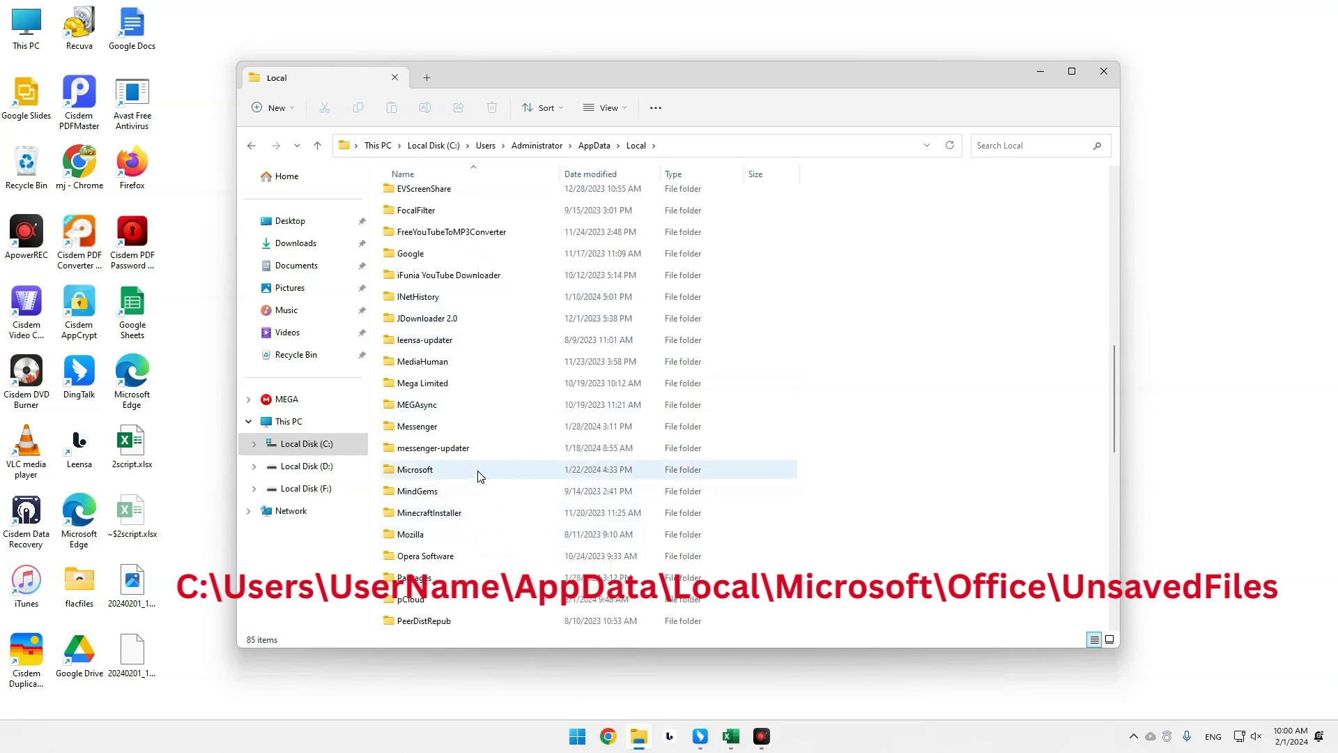
scroll(514, 368, down, 5)
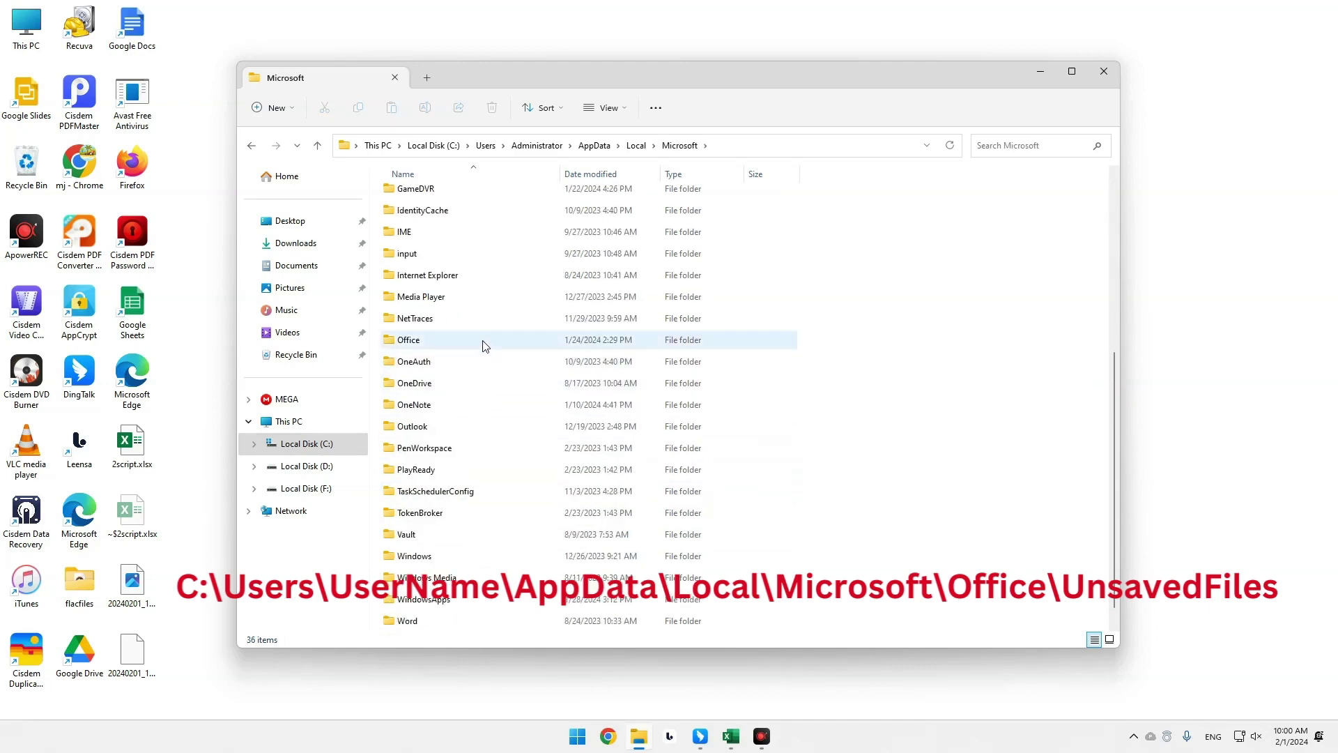
double_click(486, 341)
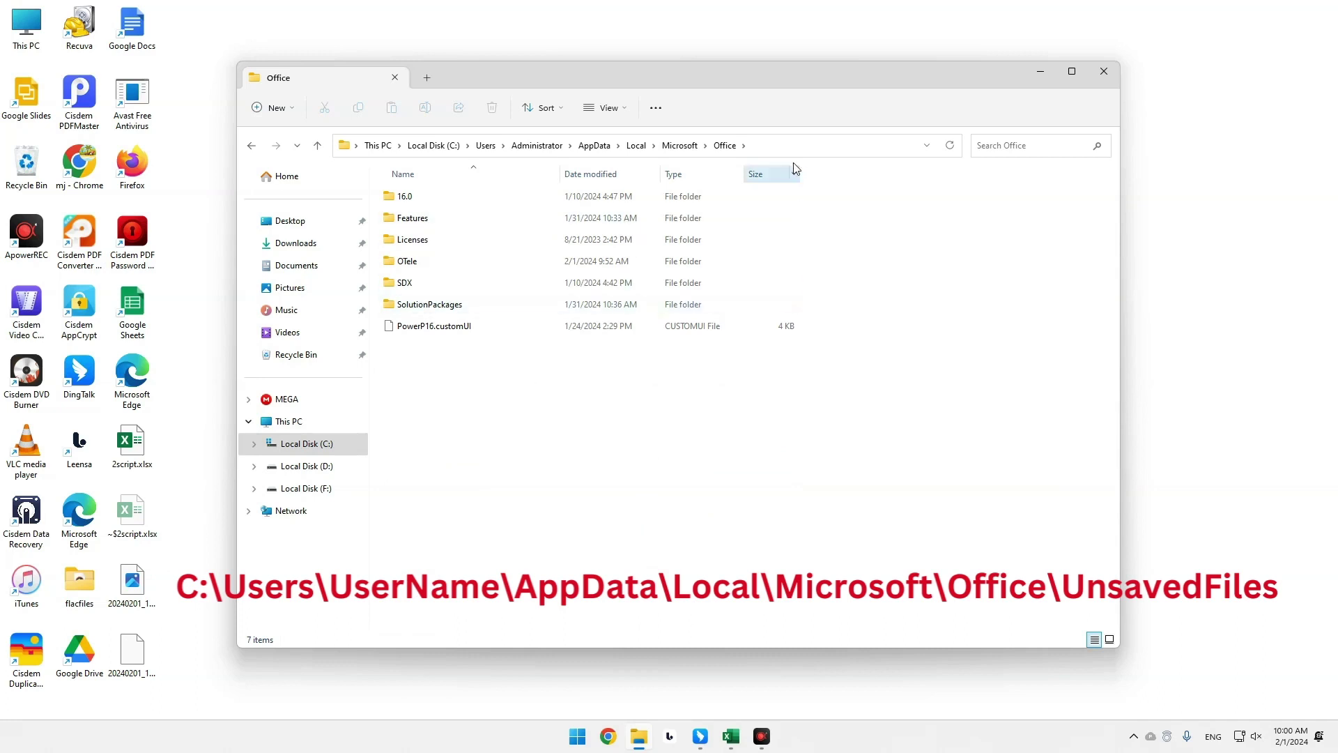
click(784, 144)
click(721, 148)
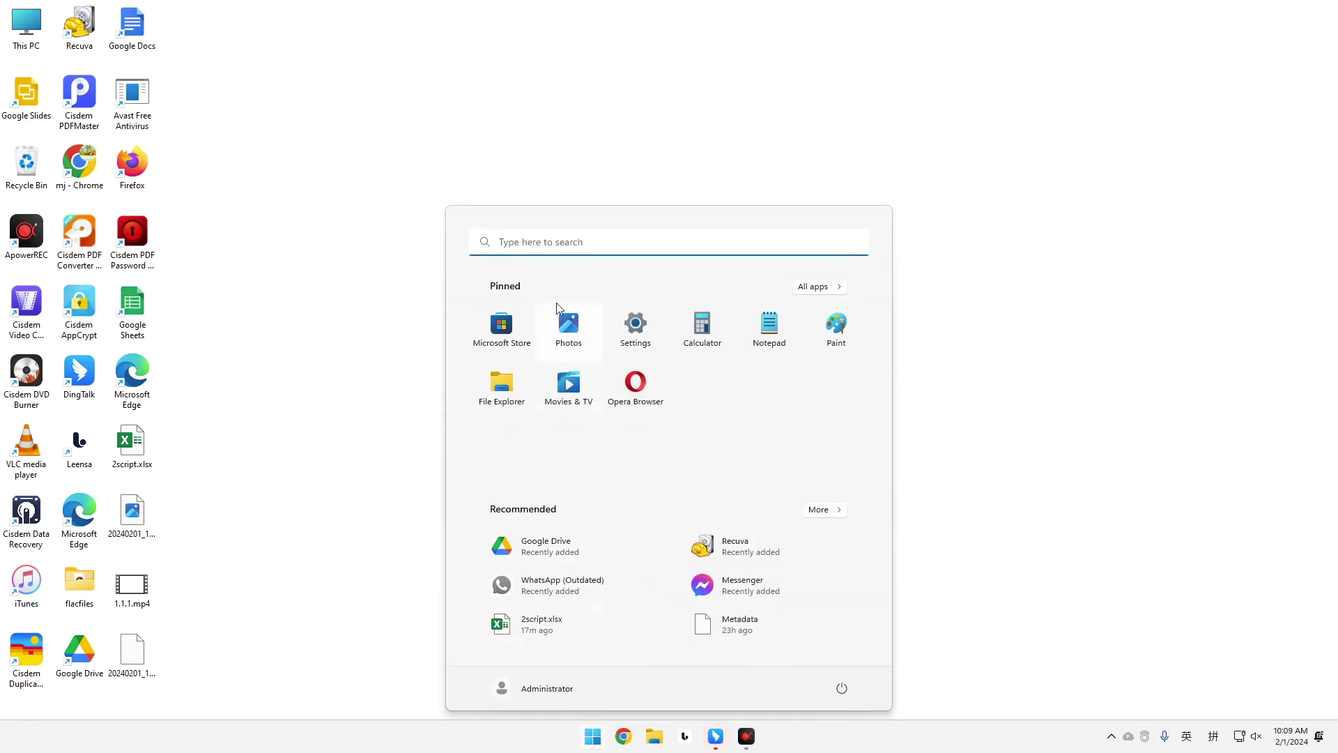
Launch Excel from Start search and create a blank workbook.
click(565, 241)
text(excel)
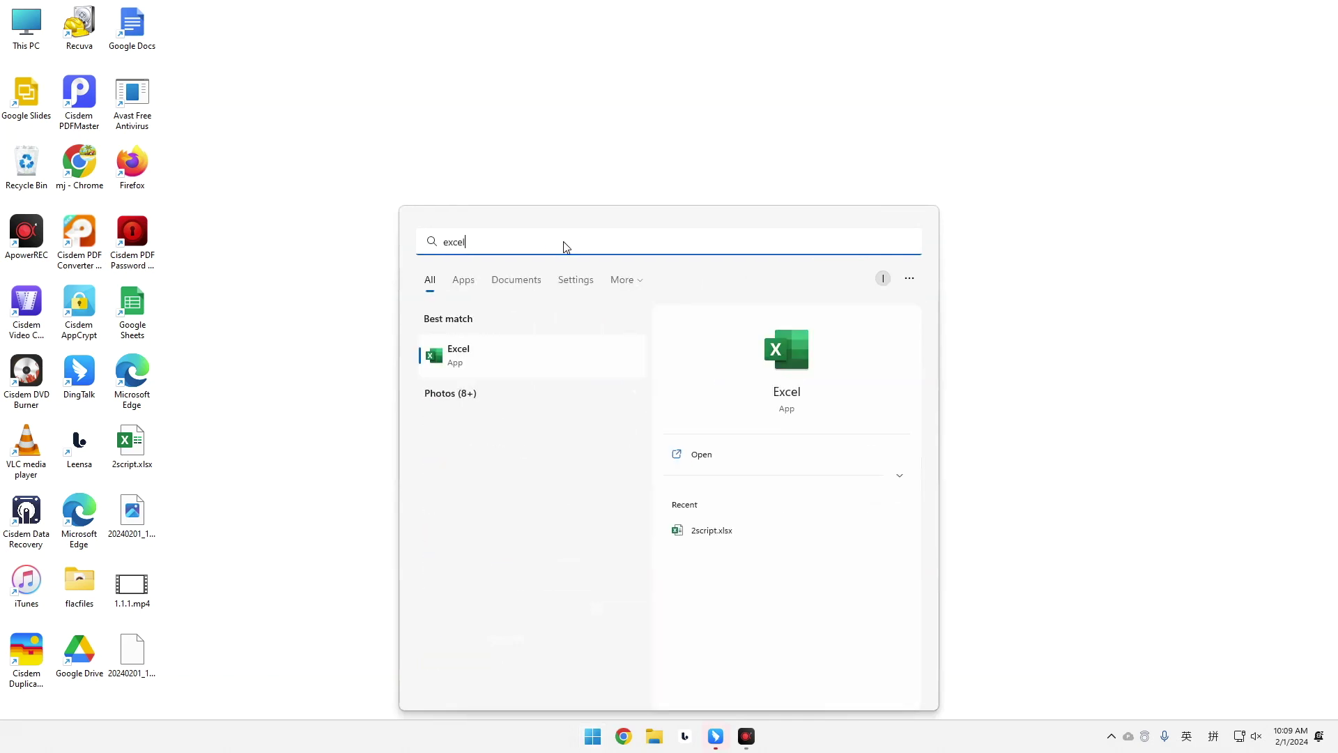
click(478, 349)
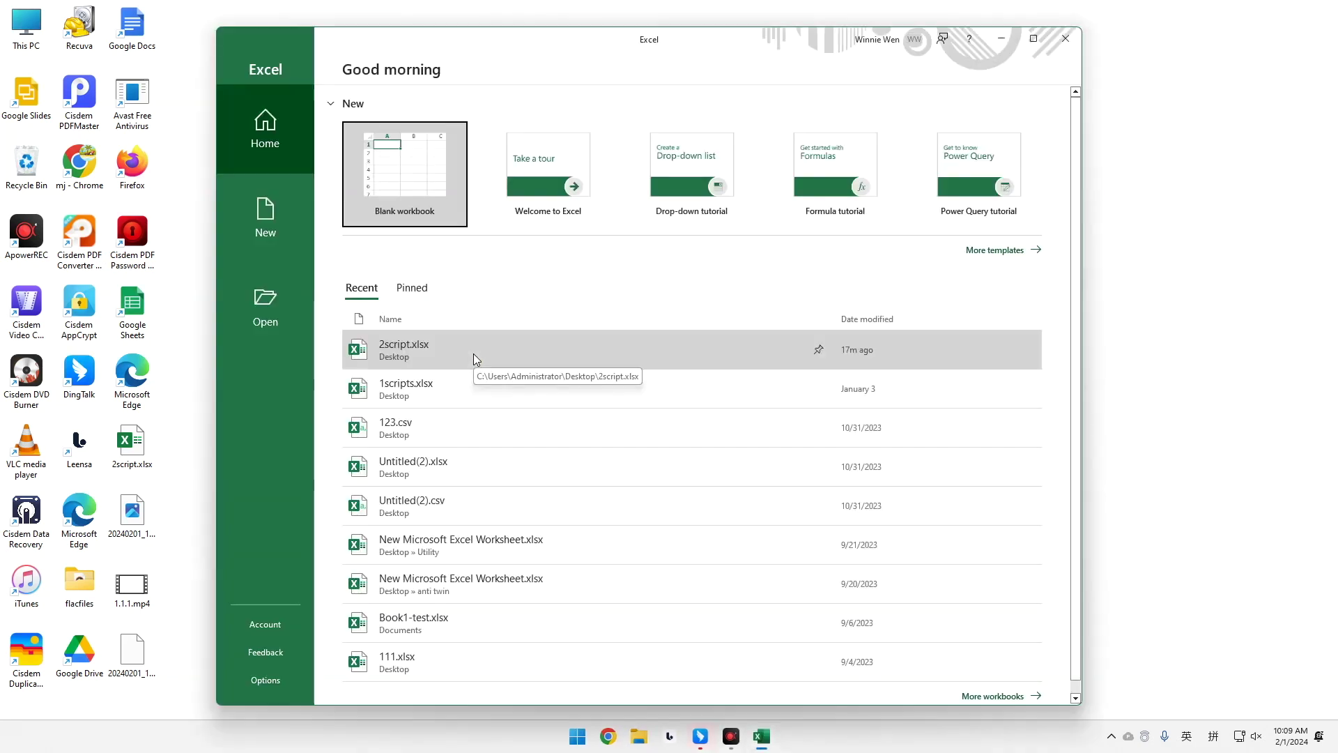
click(266, 223)
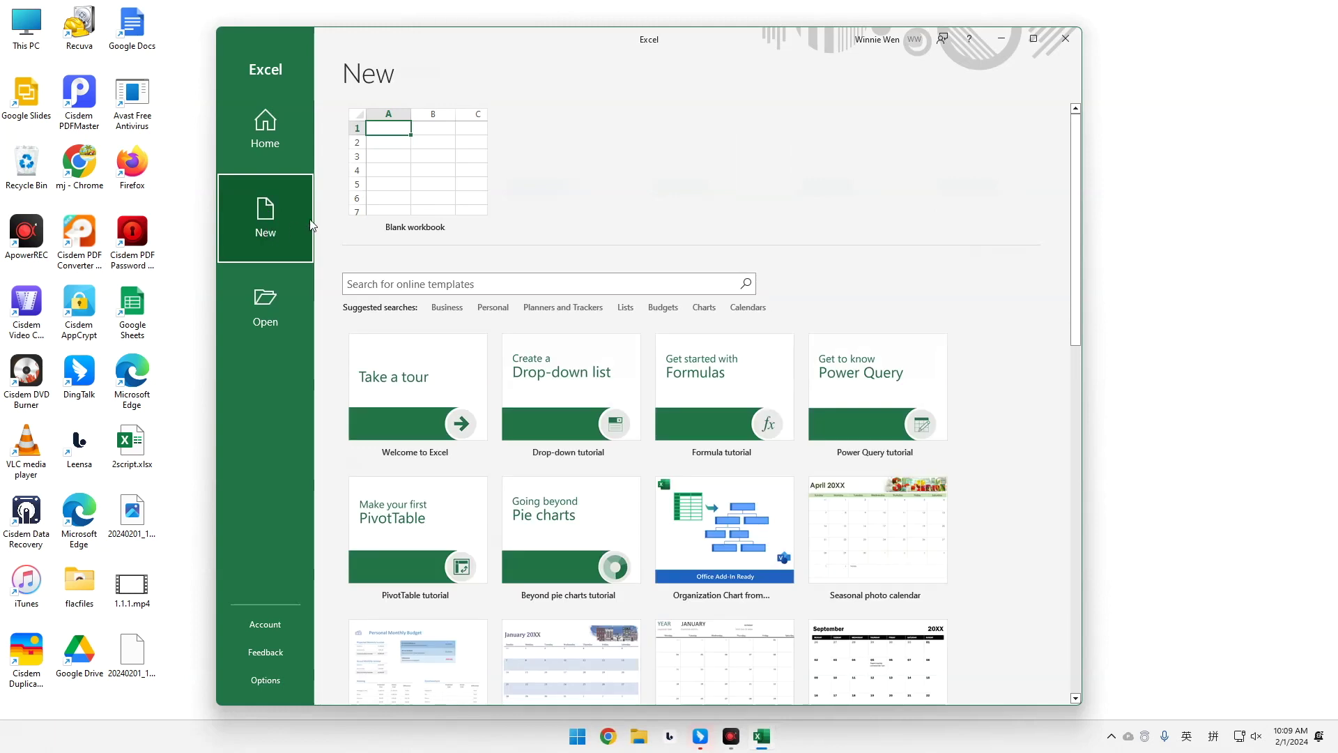
click(405, 154)
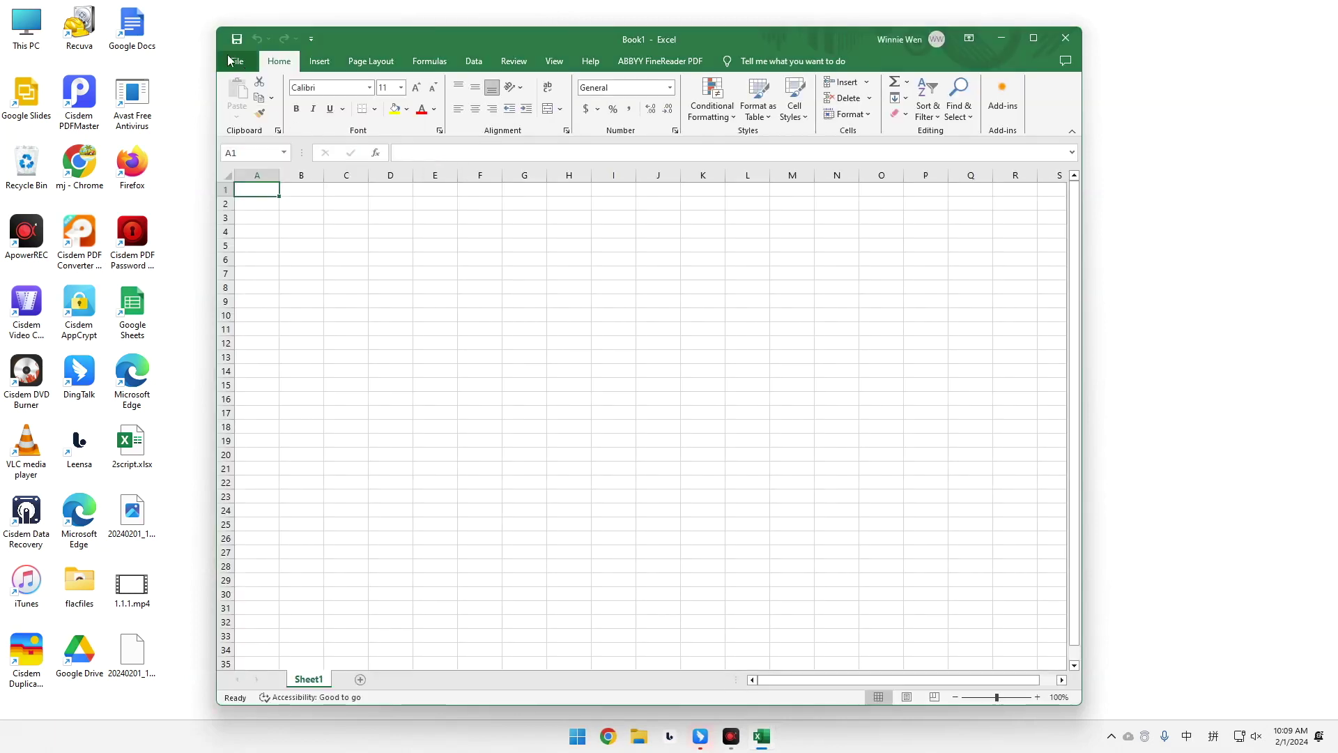
From the workbook's Info page, choose Manage Workbook > Recover Unsaved Workbooks.
click(238, 62)
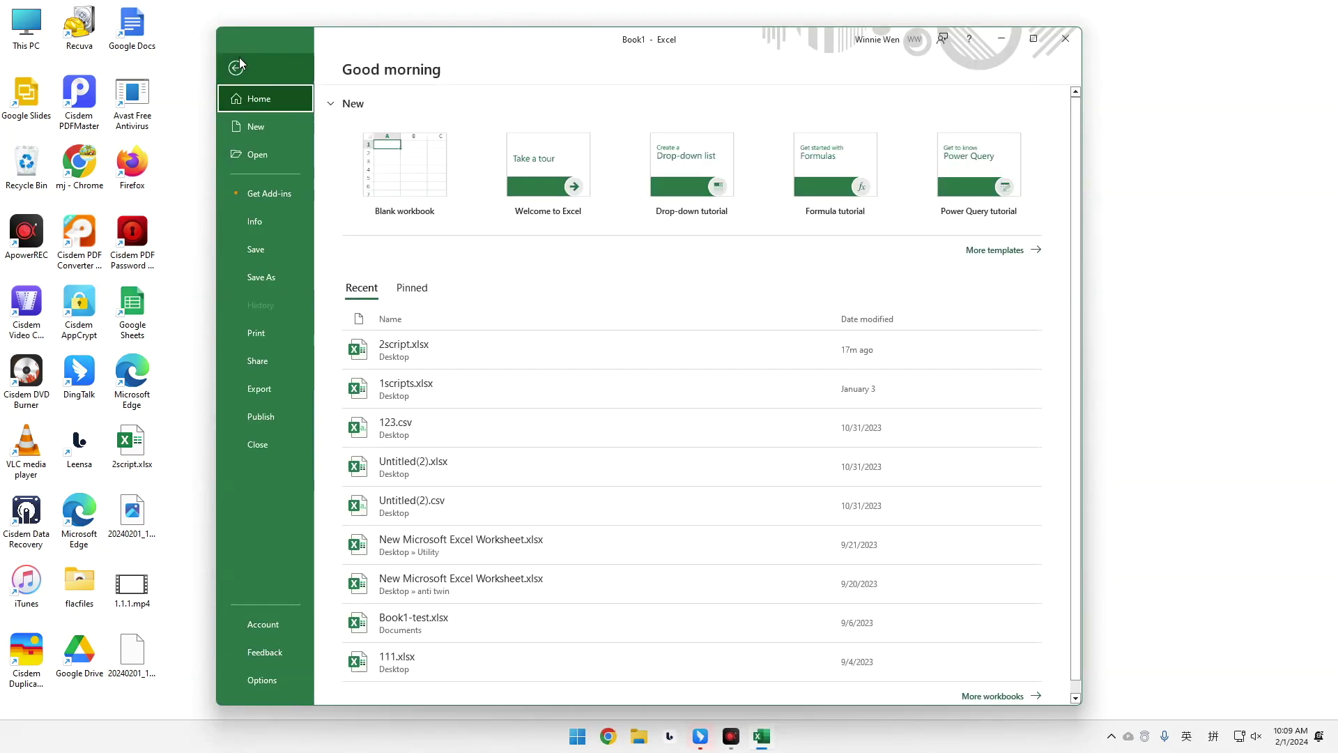
click(255, 222)
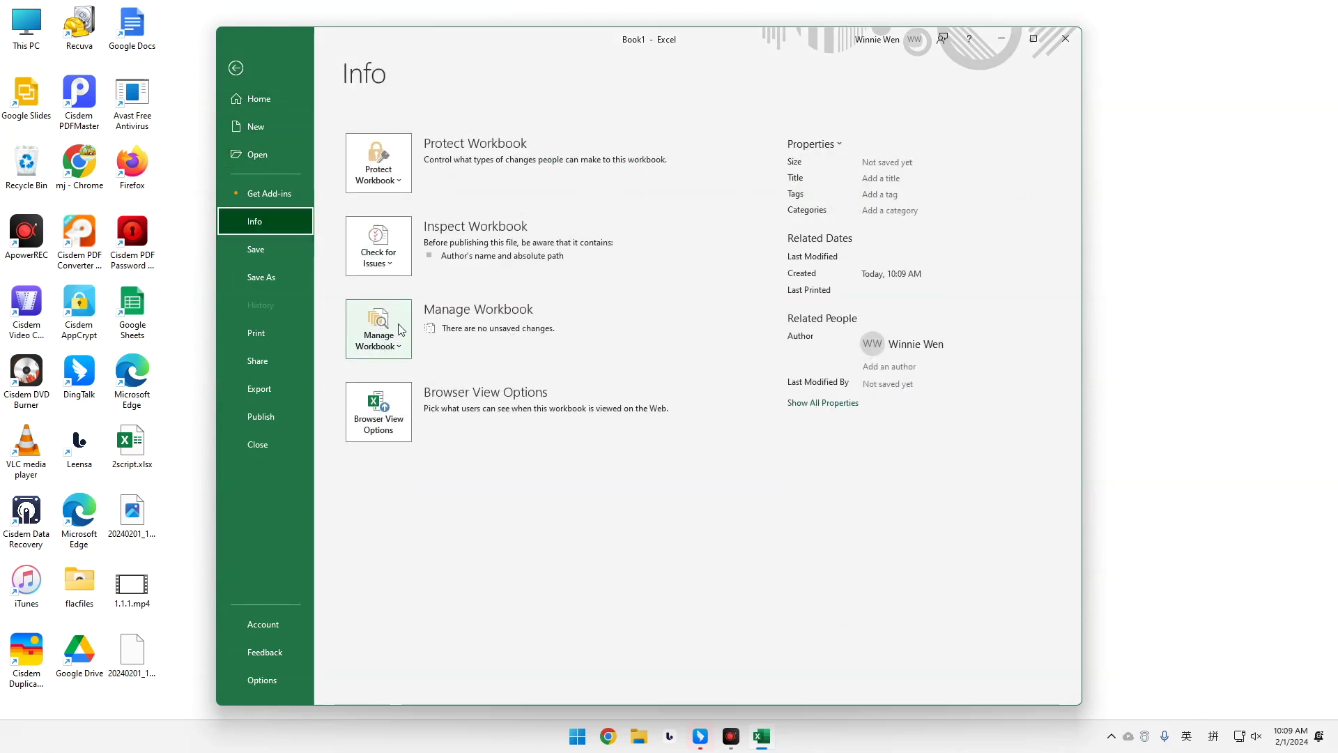
click(377, 333)
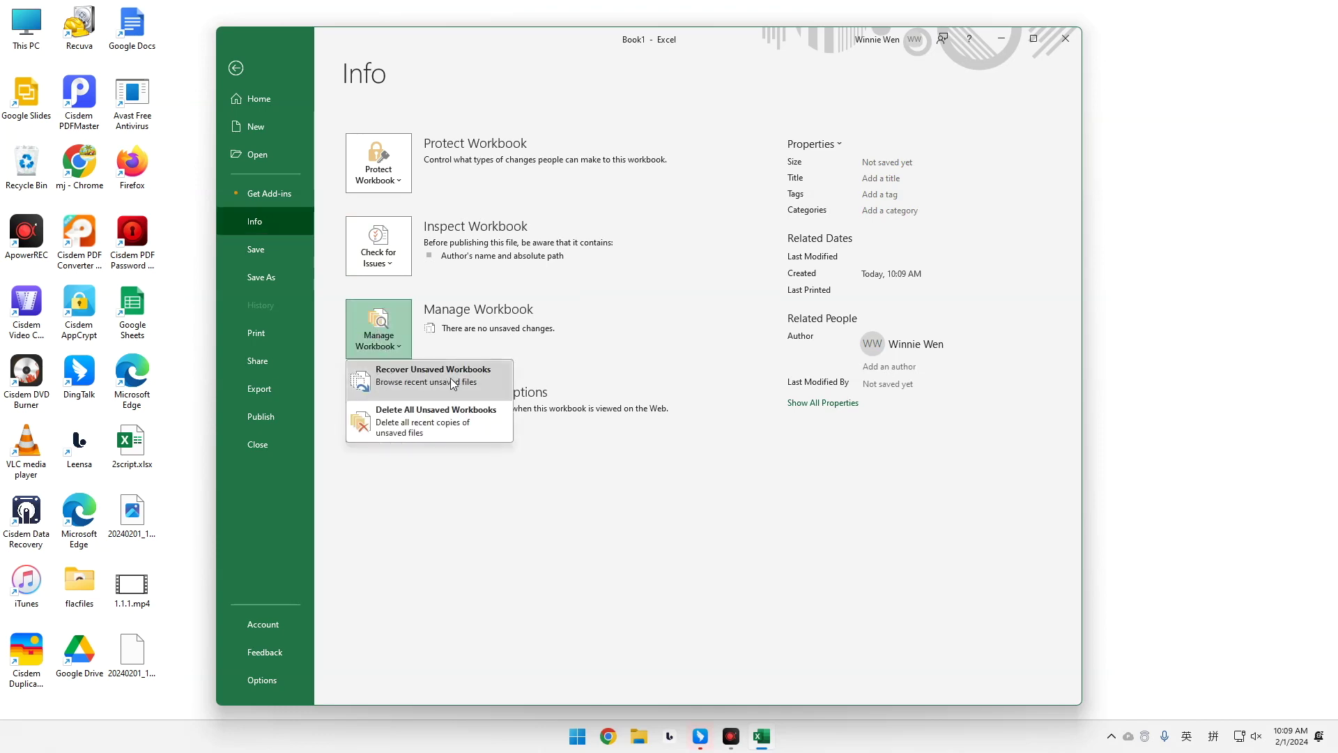
click(394, 377)
Select Excel15.xlb and change the File name entry to 'my test workbook'.
click(568, 310)
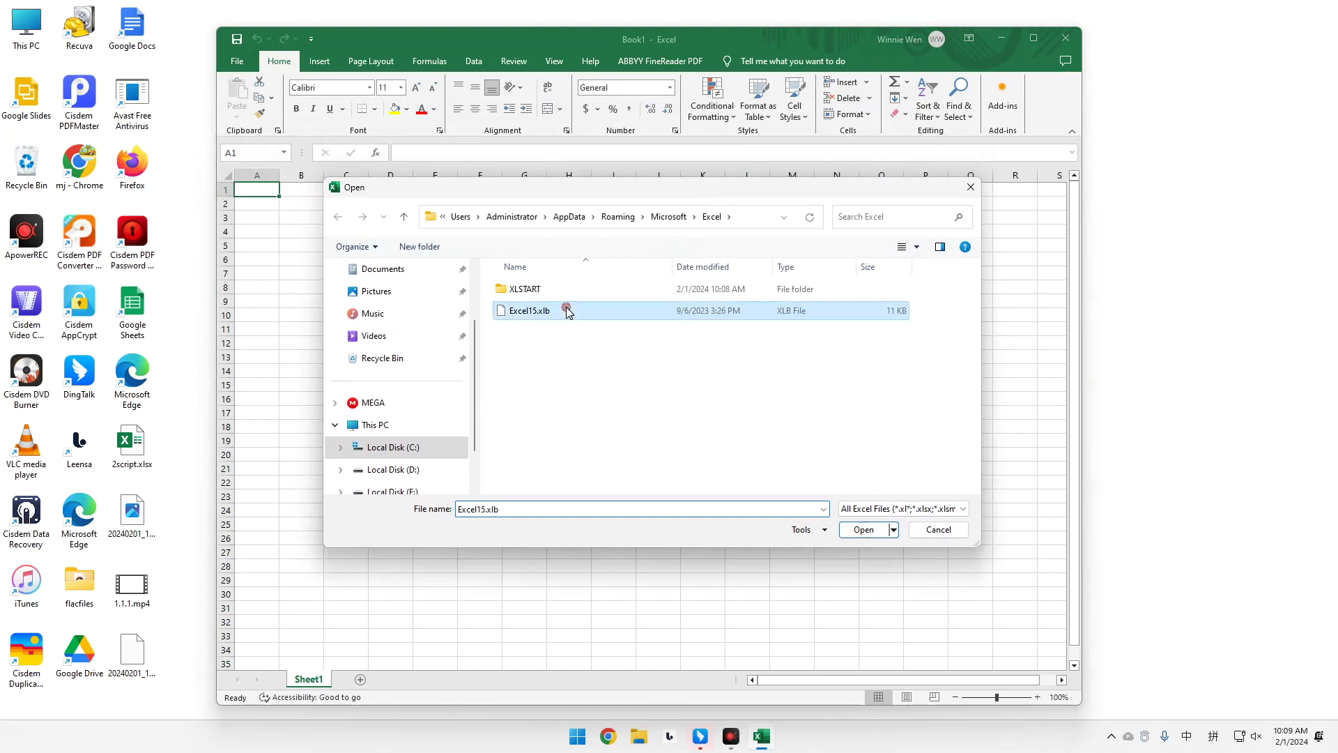
click(501, 516)
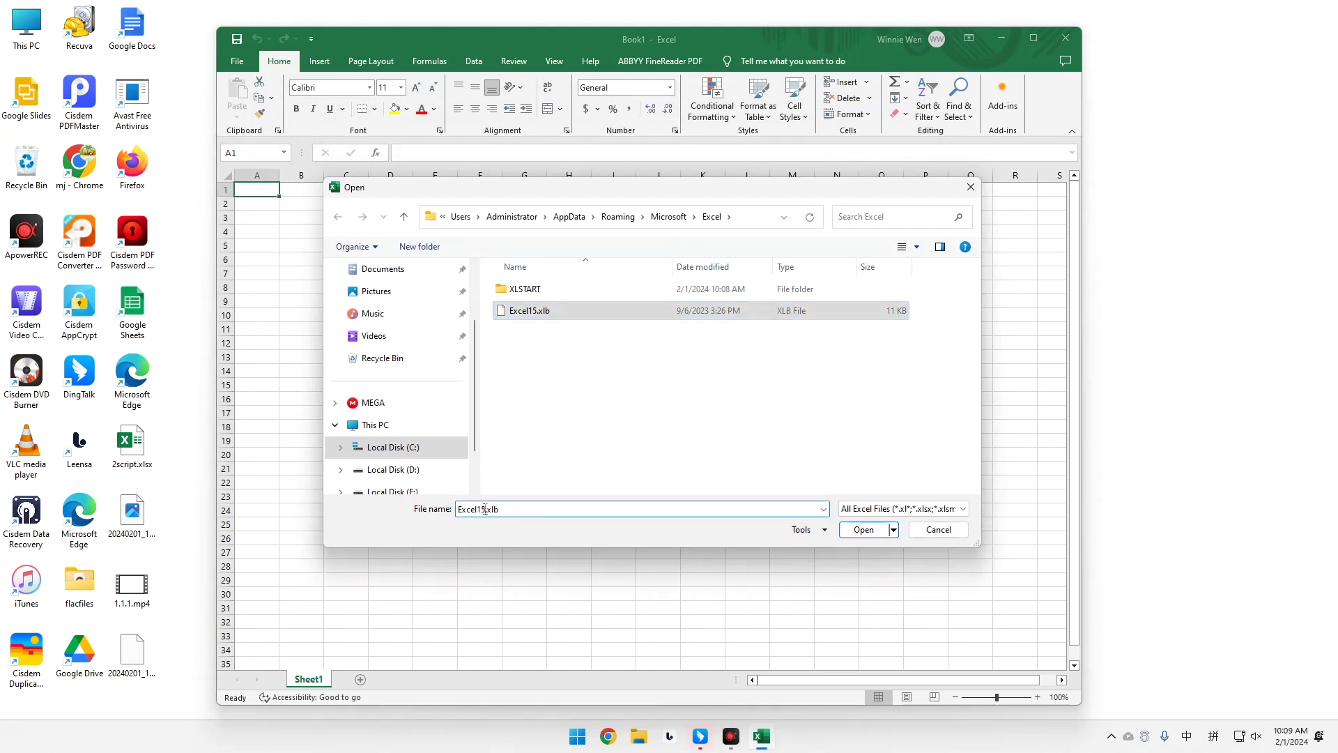
key(BackSpace)
key(BackSpace)
key(BackSpace)
key(BackSpace)
key(BackSpace)
key(BackSpace)
key(BackSpace)
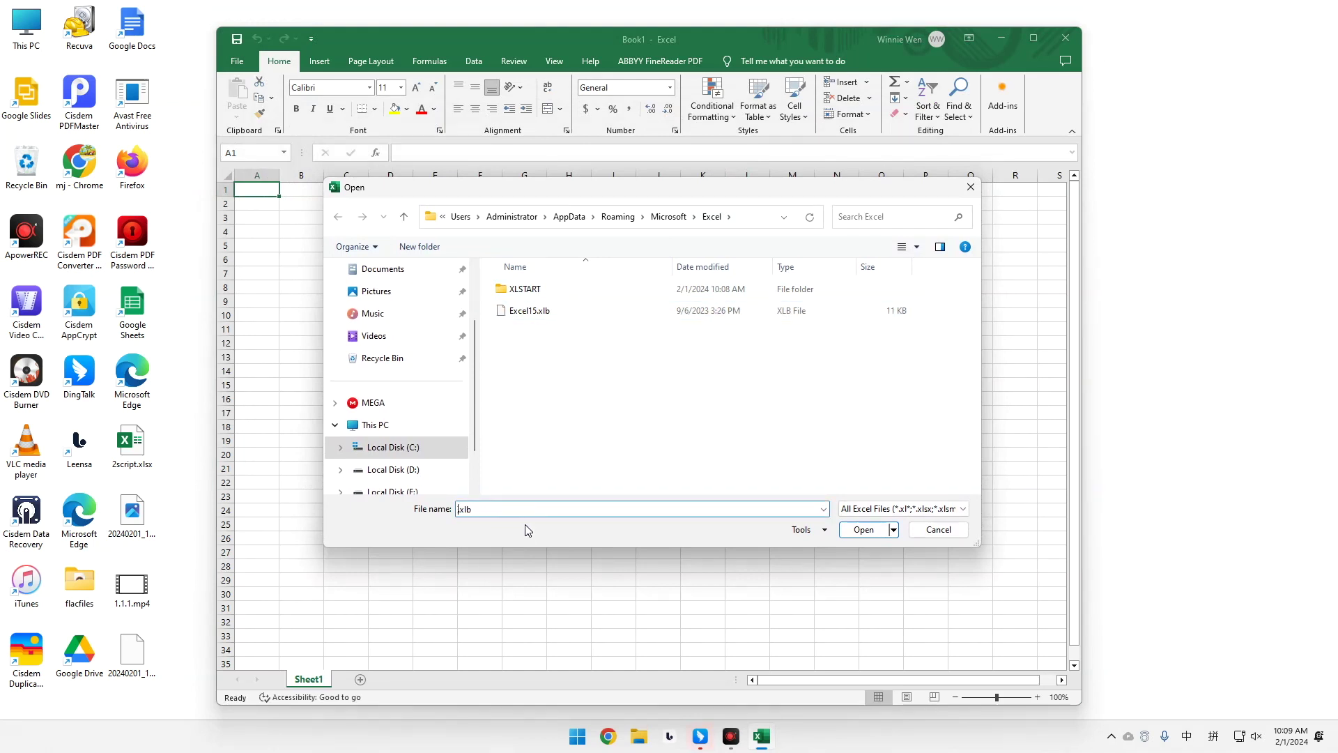
key(shift)
text(my tes)
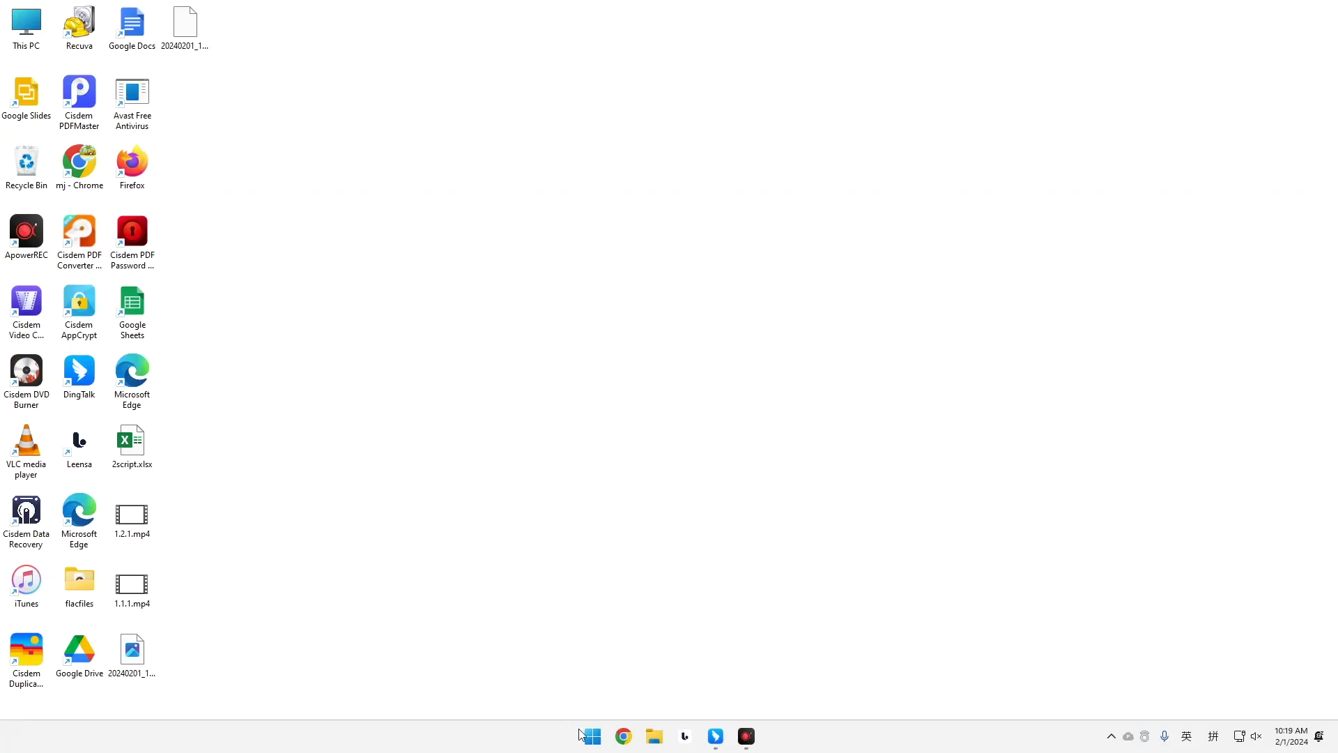
Relaunch Excel from Windows search.
click(591, 735)
click(565, 243)
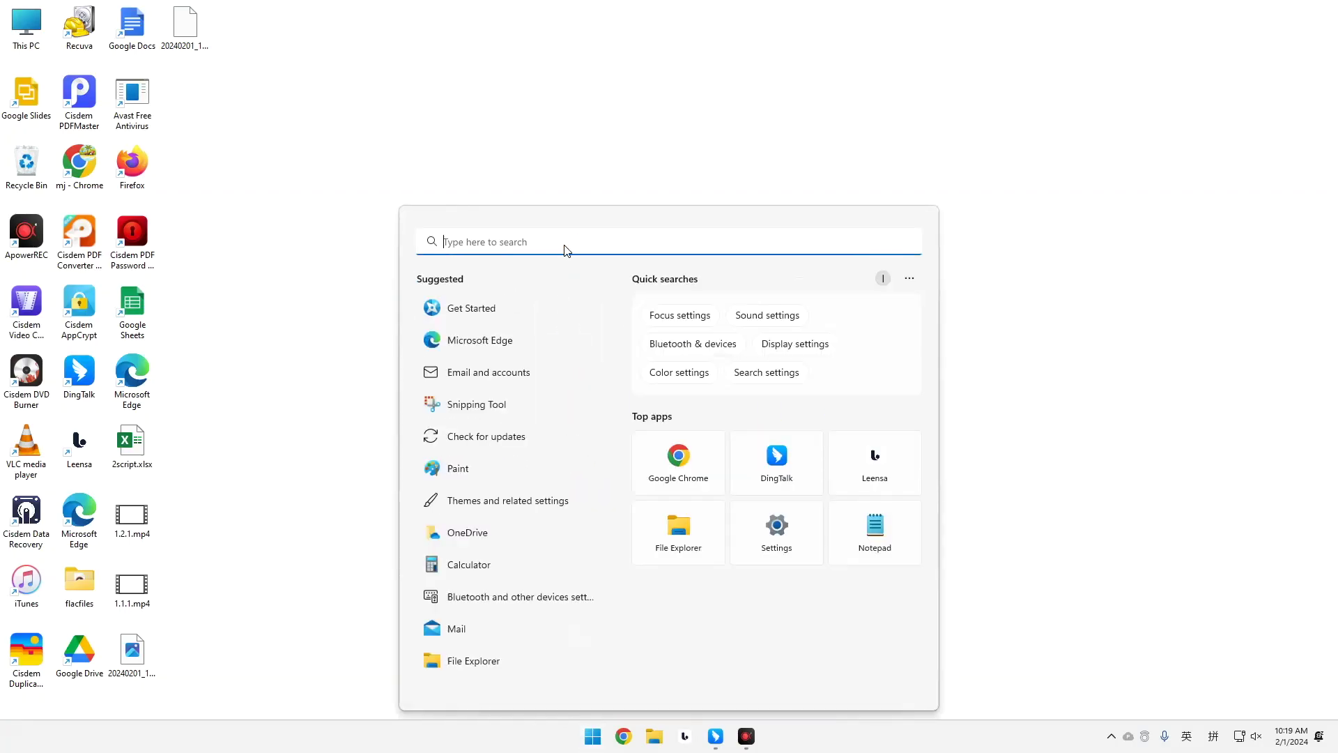
text(excel)
click(492, 362)
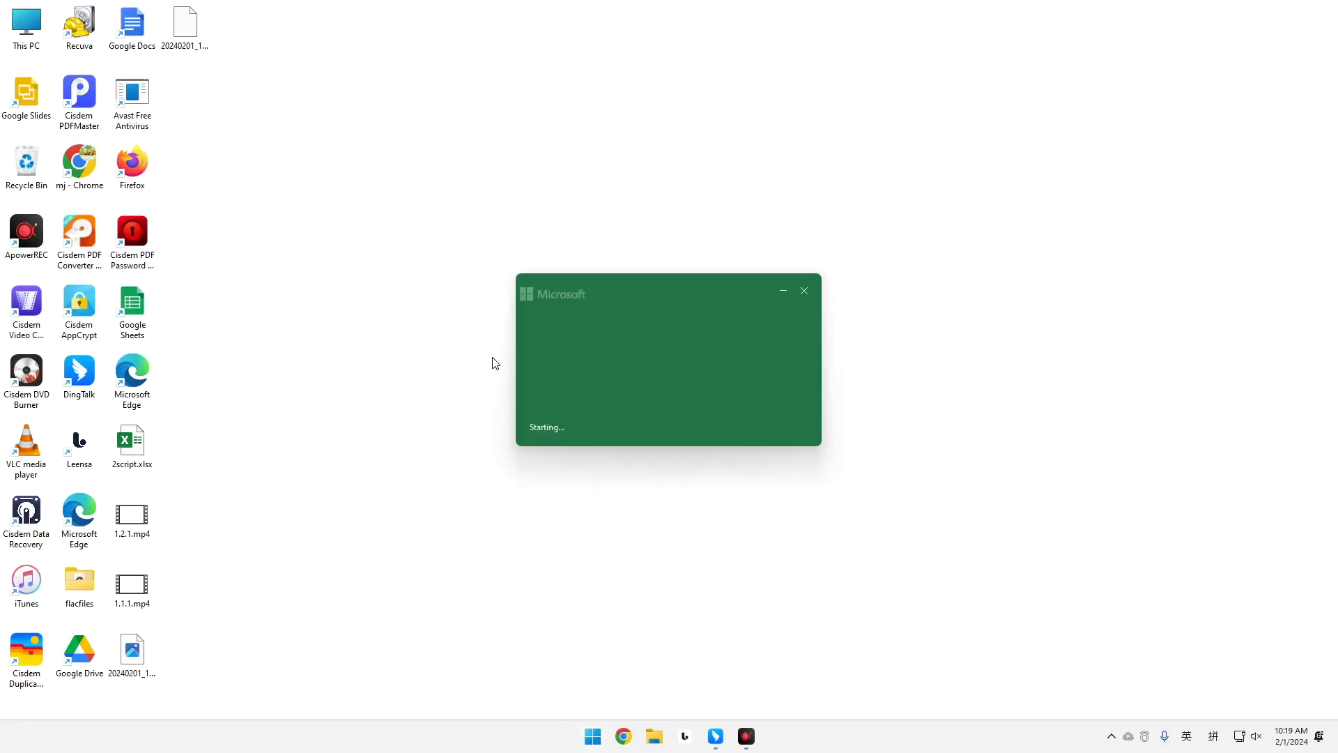
Open Recover Unsaved Workbooks from File > Open and inspect the XLSTART folder and Excel15.xlb.
click(272, 302)
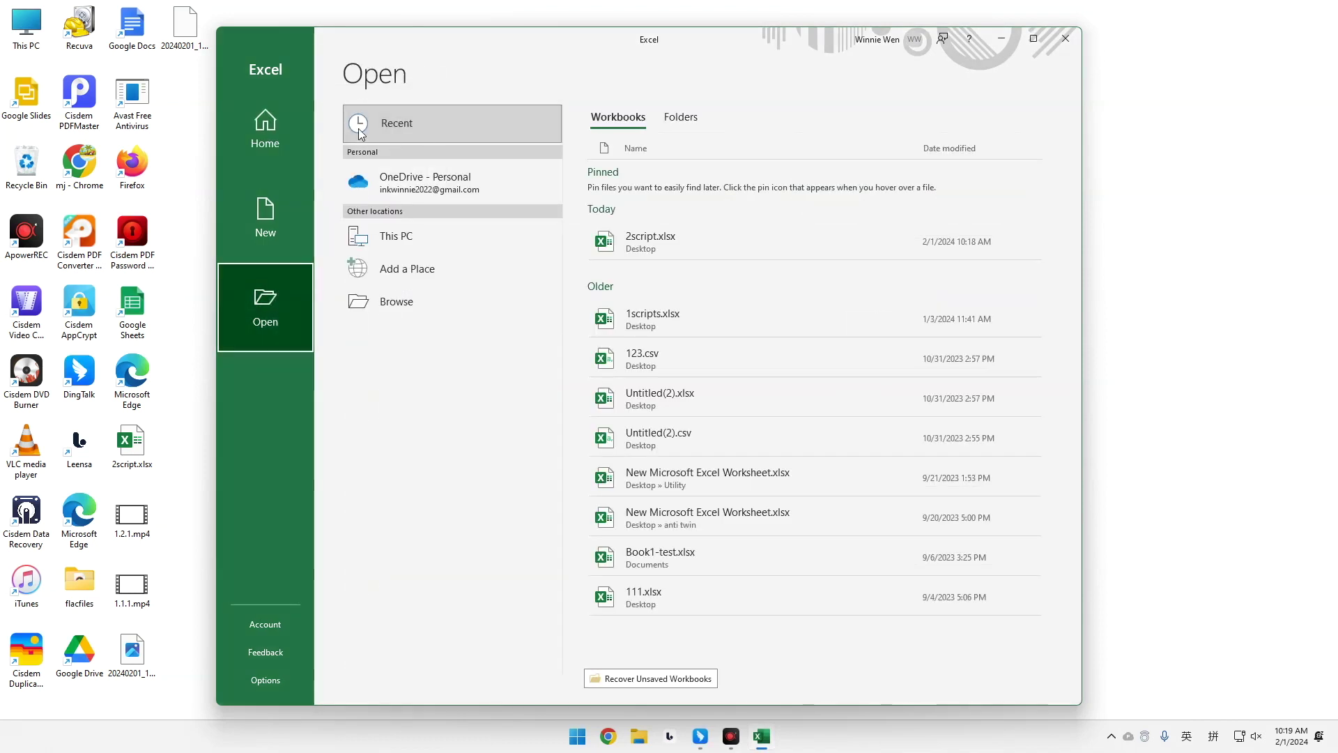
click(423, 121)
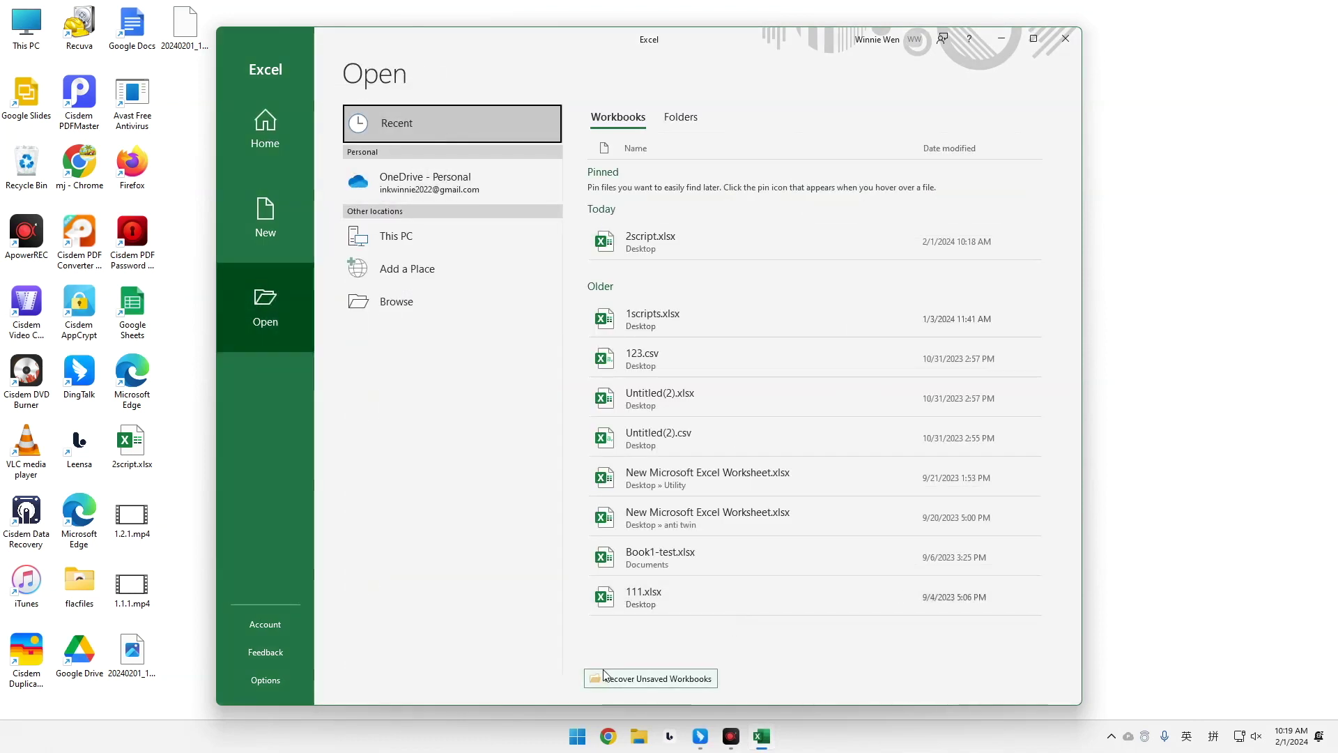
click(665, 679)
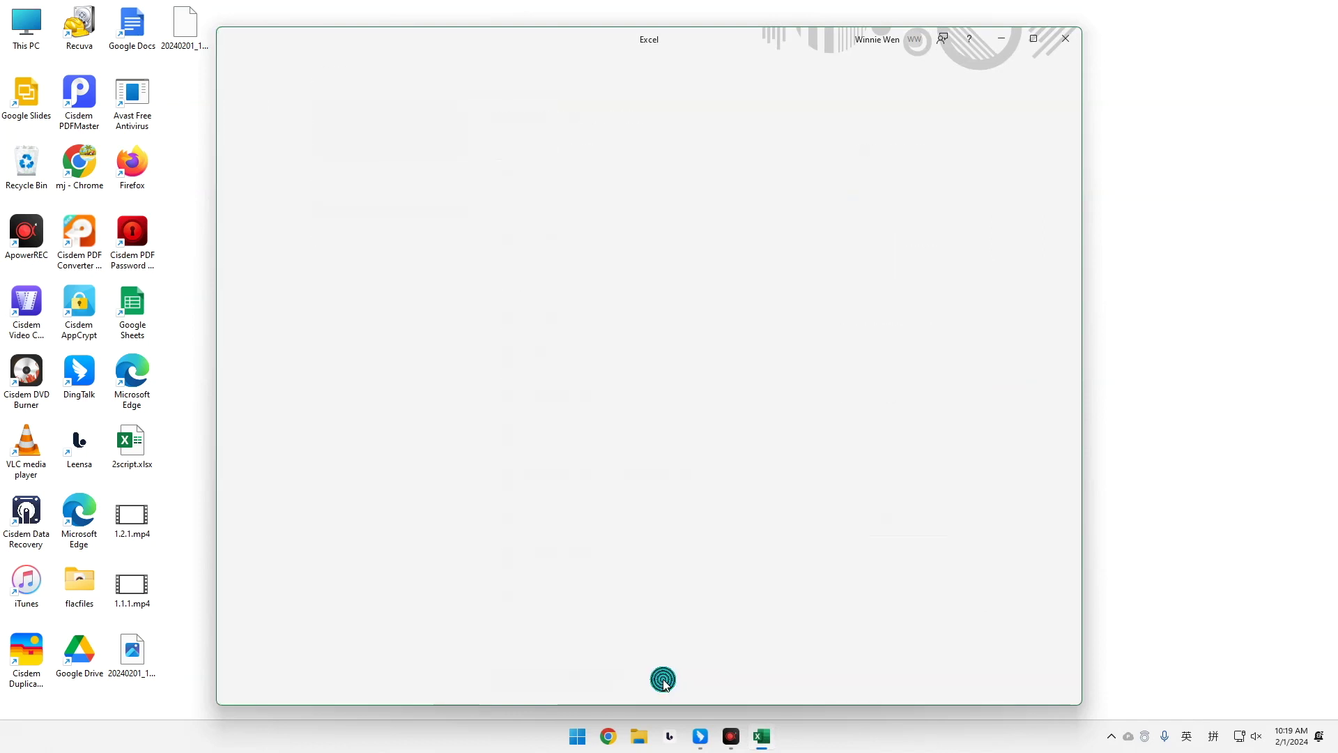
click(526, 289)
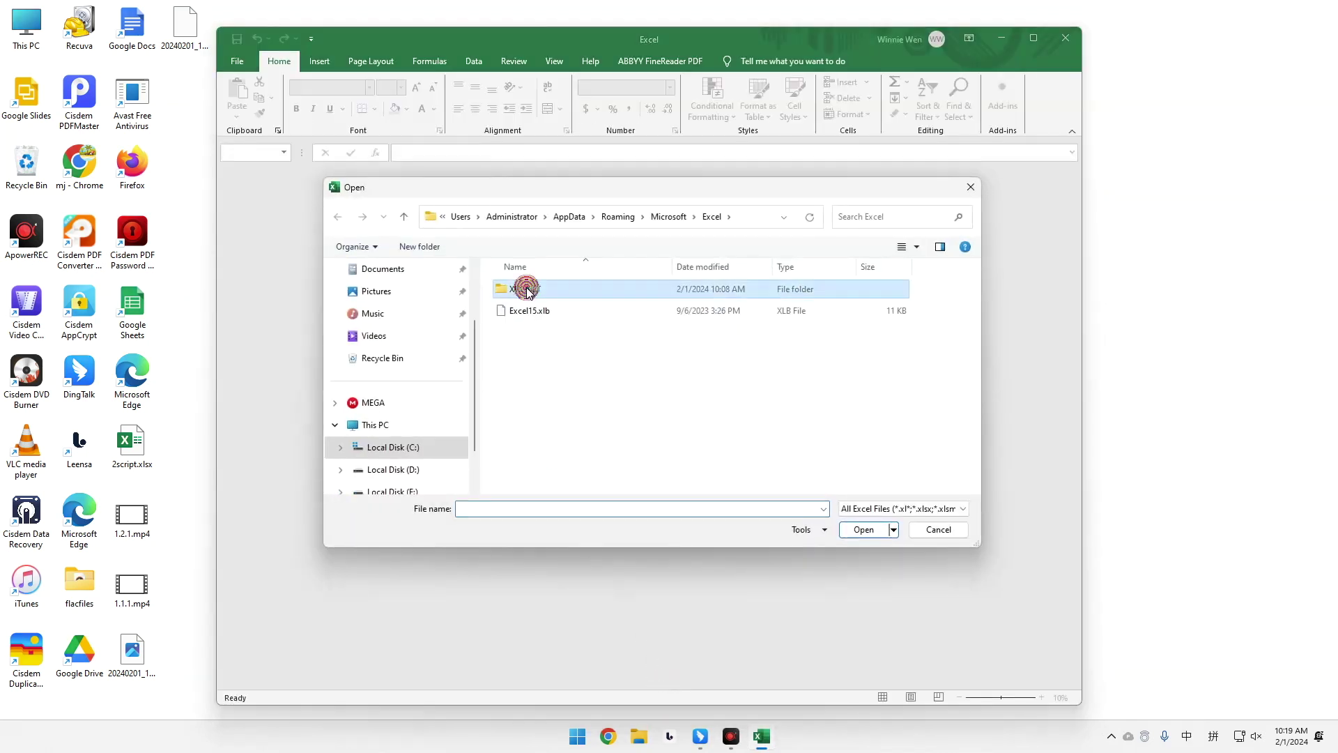
double_click(527, 288)
click(337, 217)
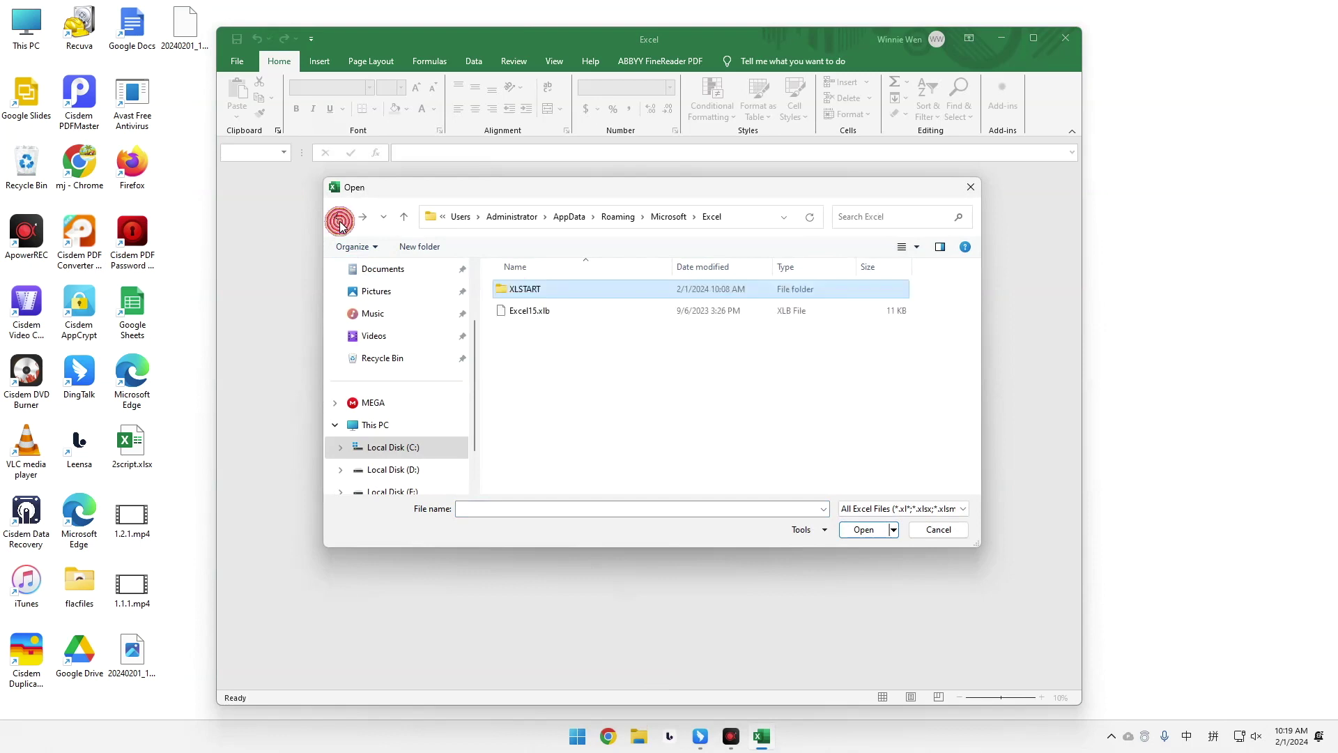
click(544, 314)
click(560, 510)
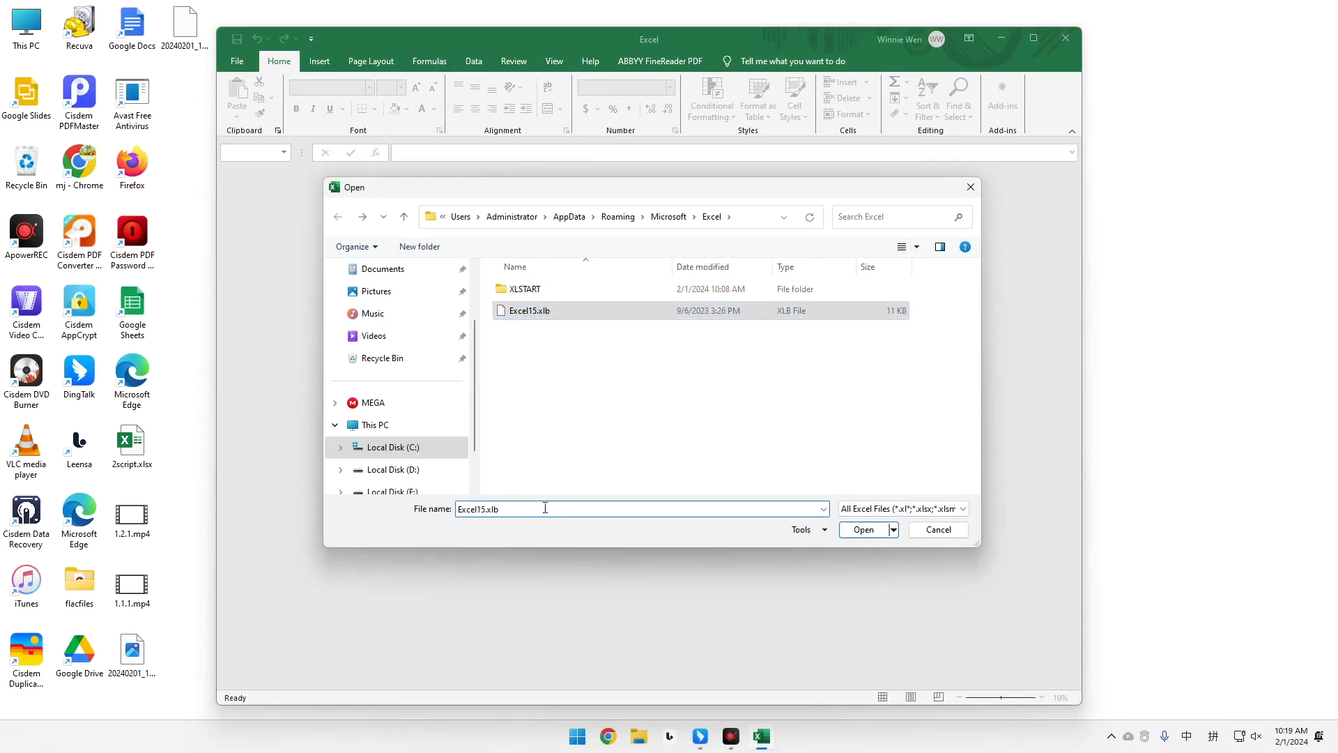
Close the Open dialog and show the start screen listing 2script.xlsx and 1scripts.xlsx.
click(863, 530)
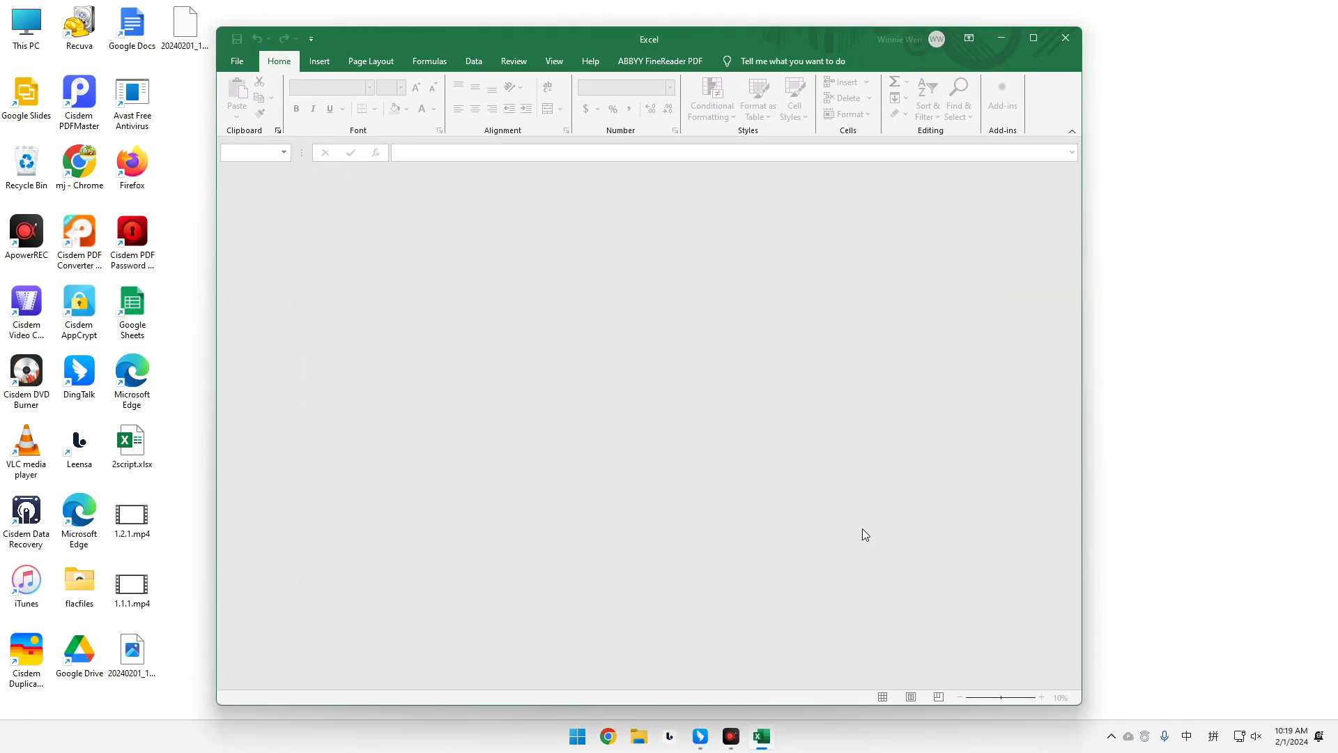
click(237, 63)
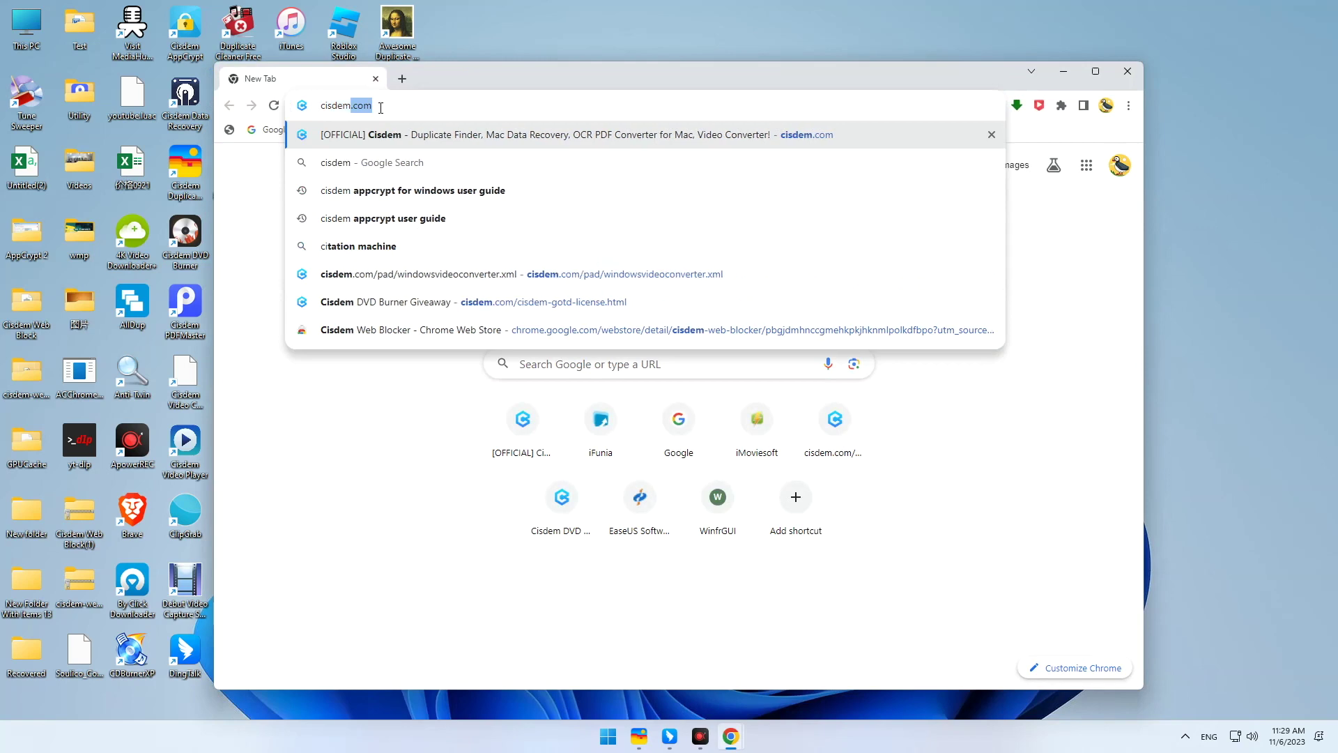
Load cisdem.com and go to the Data Recovery product page via Products.
key(Return)
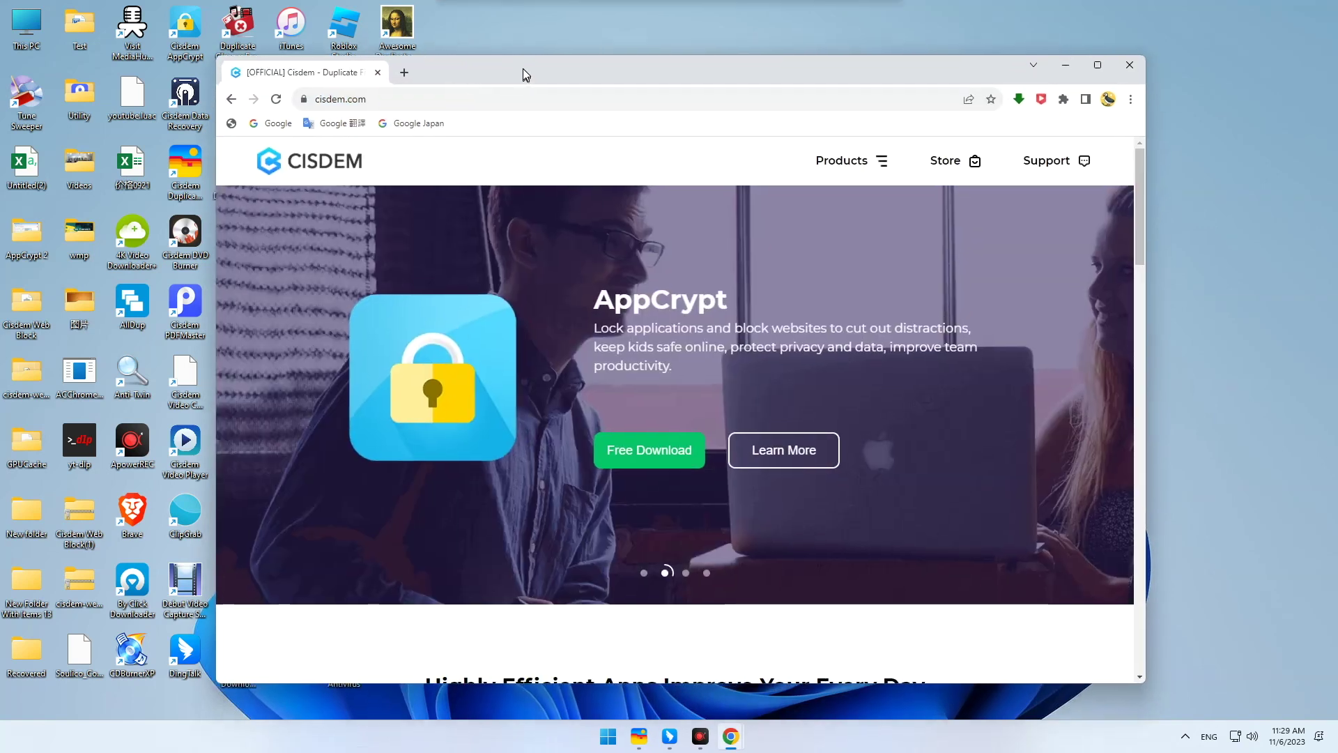
drag(522, 68, 527, 46)
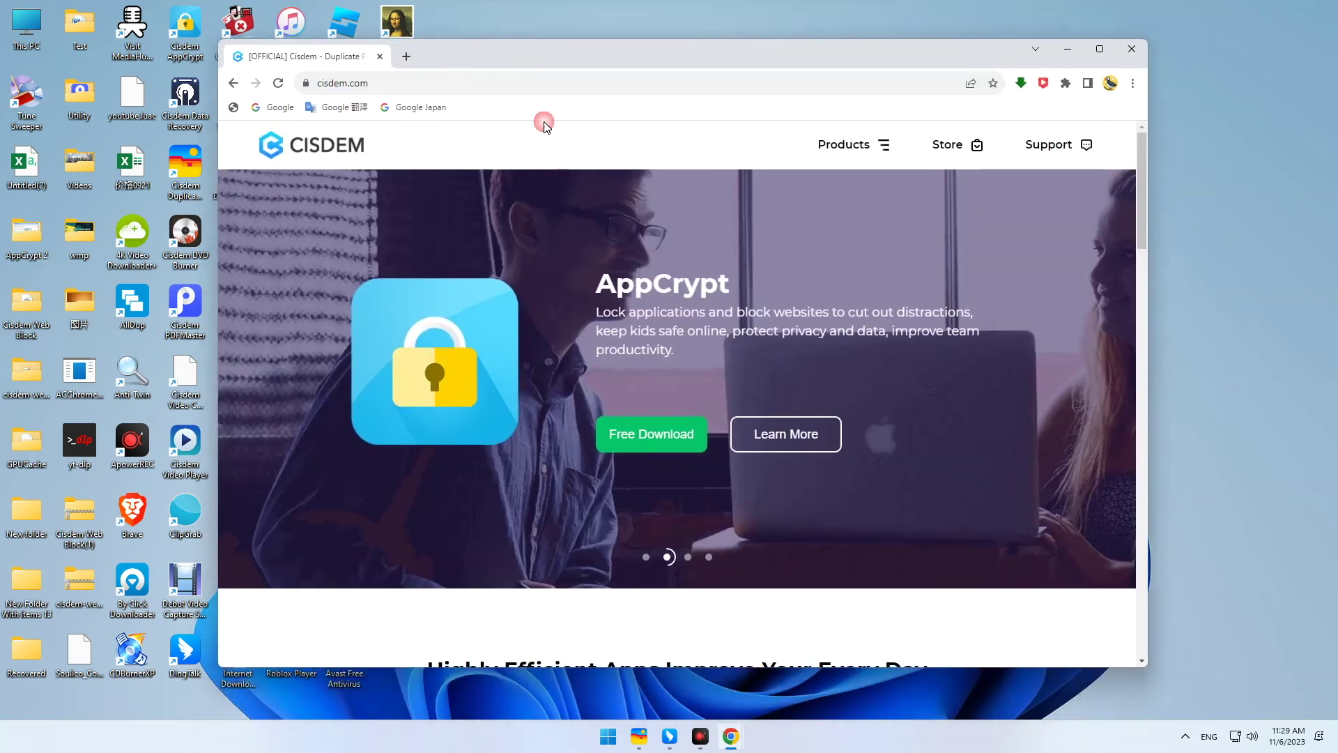
click(875, 145)
click(298, 231)
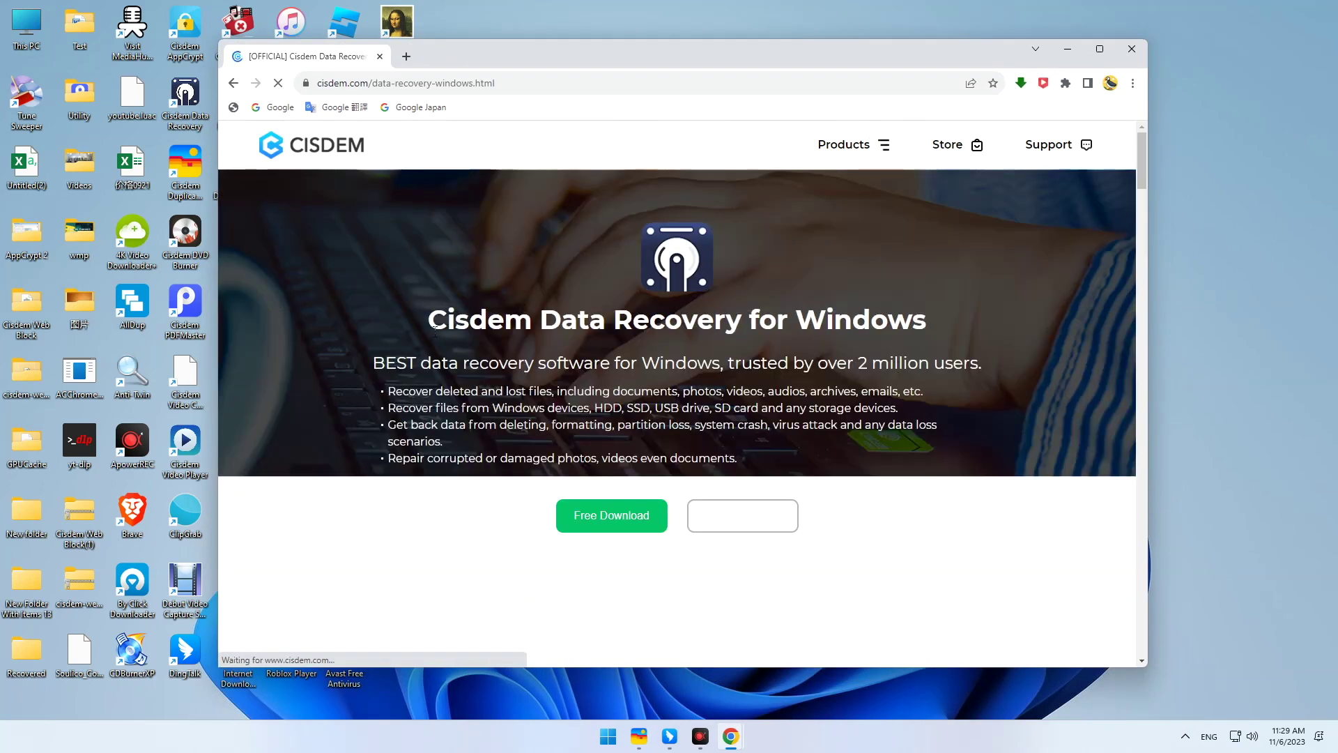
Start the free download of cisdem-datarecovery.exe for Windows.
drag(434, 328, 993, 317)
click(971, 411)
scroll(975, 414, down, 1)
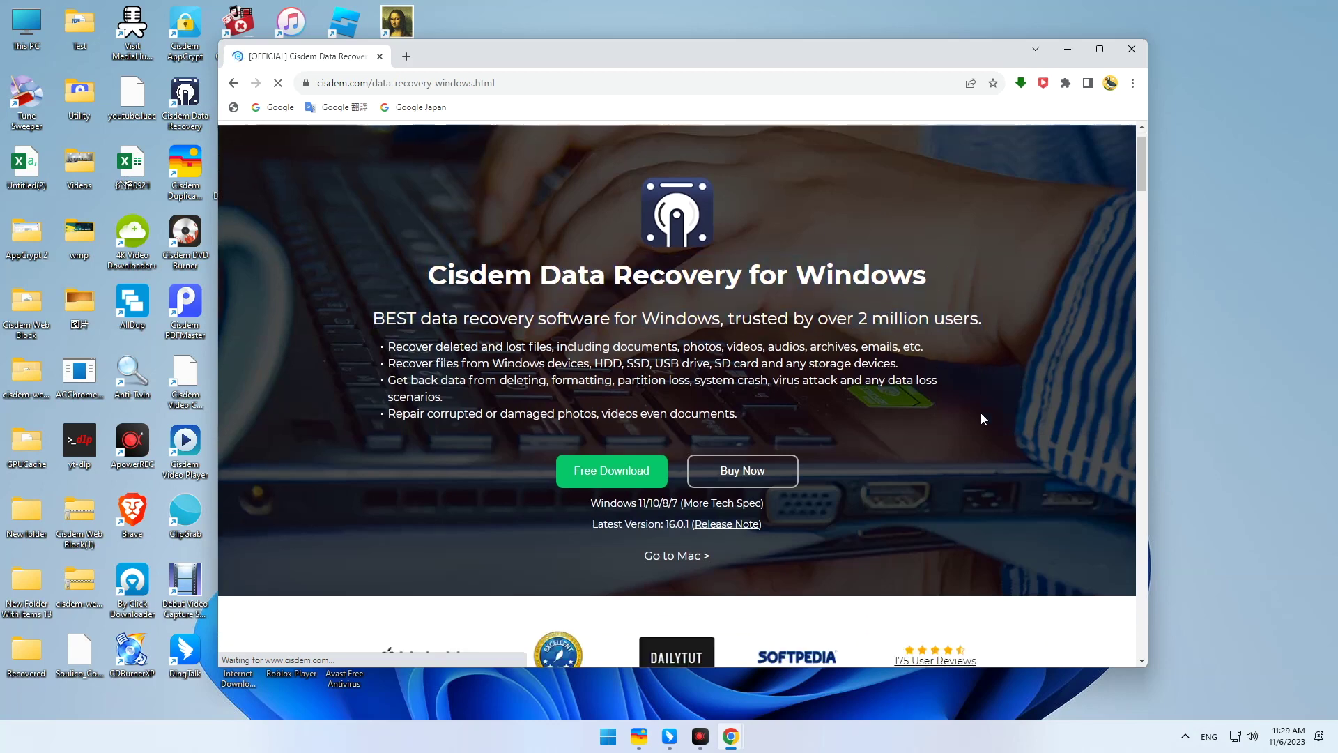
click(630, 451)
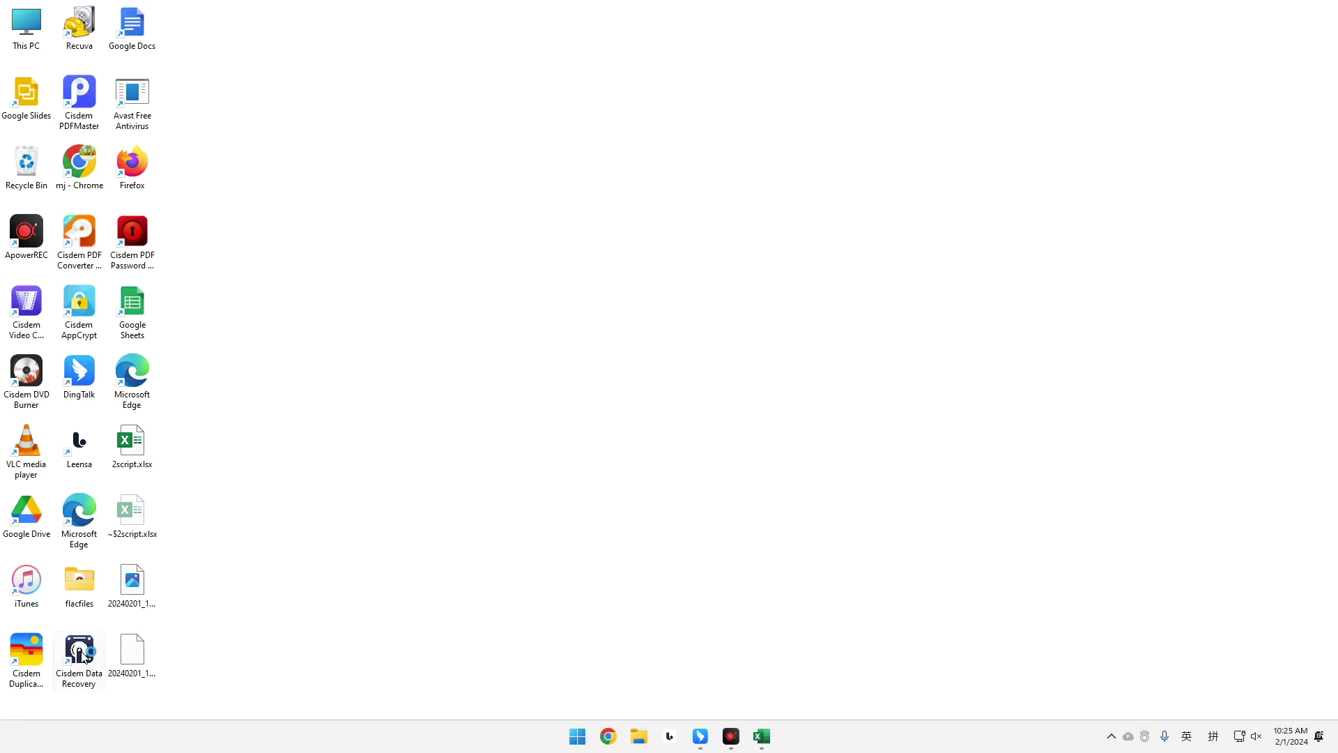
Launch Cisdem Data Recovery and scan Local Disk (C:) under PC Recovery.
double_click(79, 653)
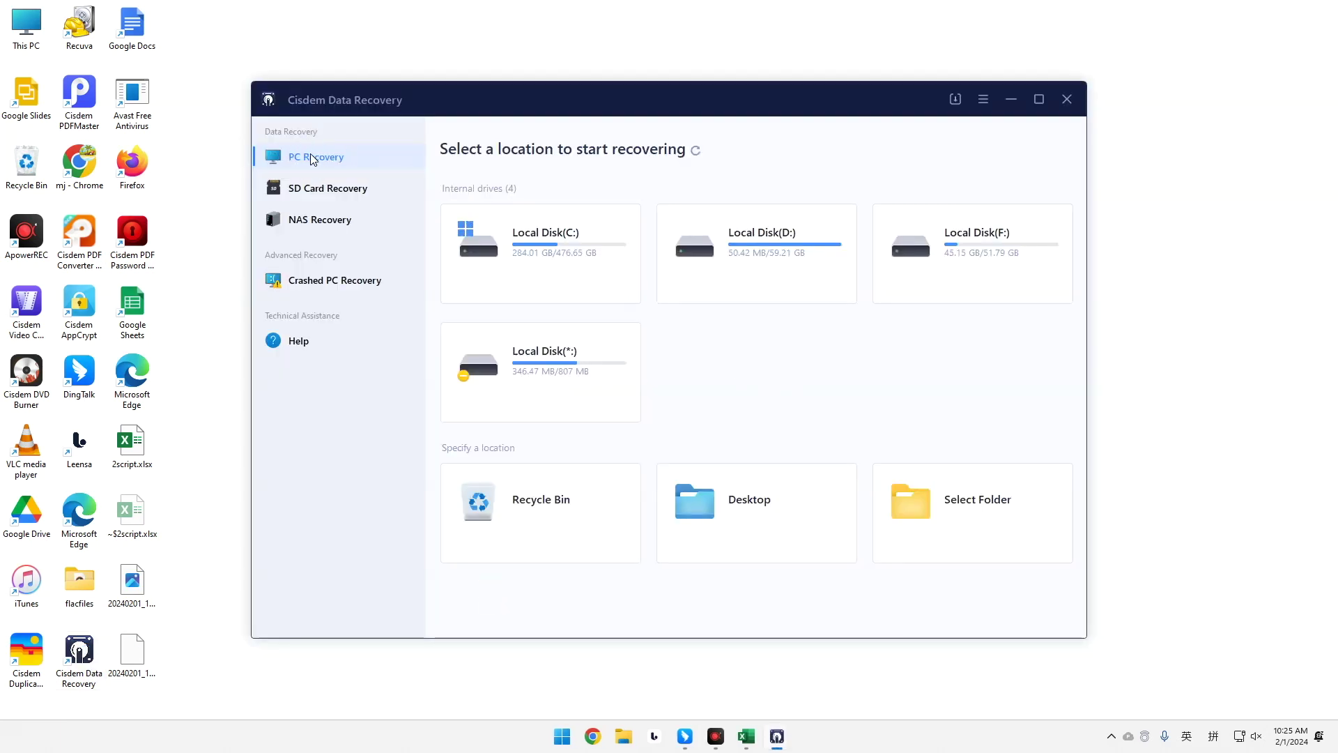
mouse_move(563, 268)
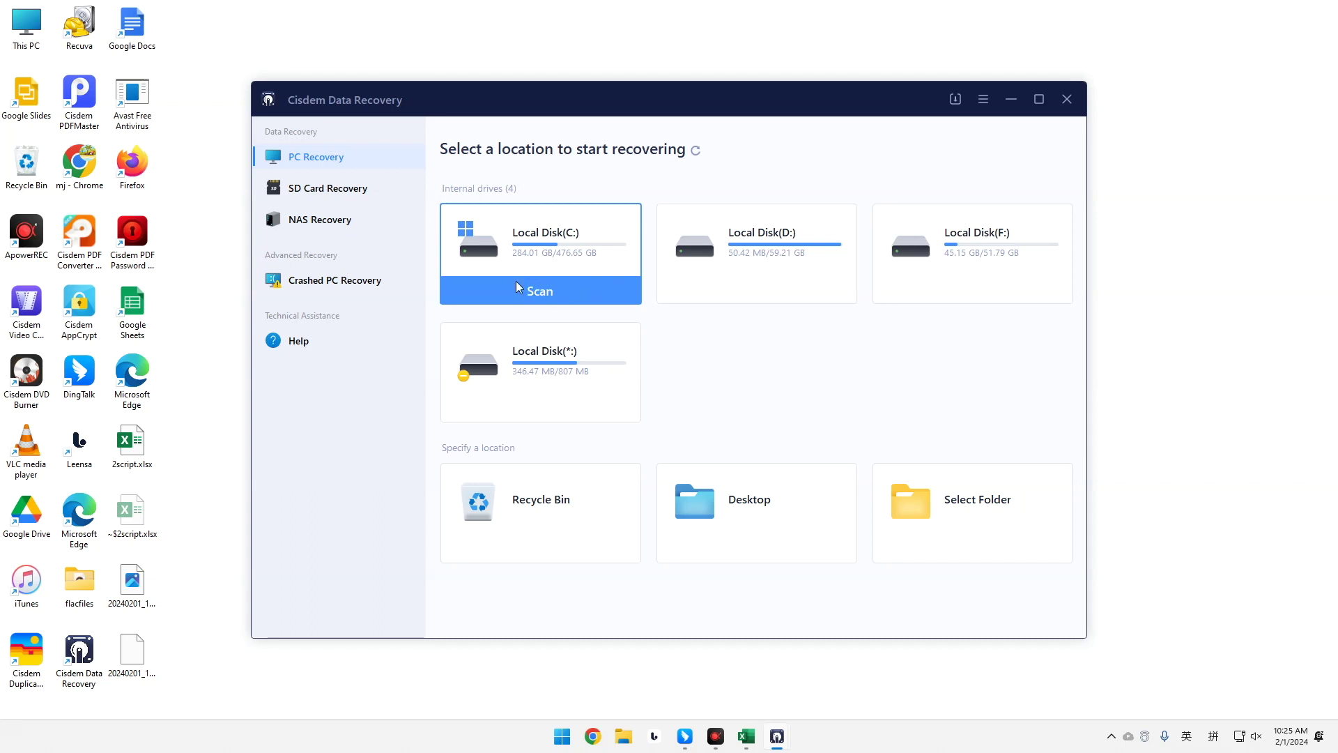
click(541, 289)
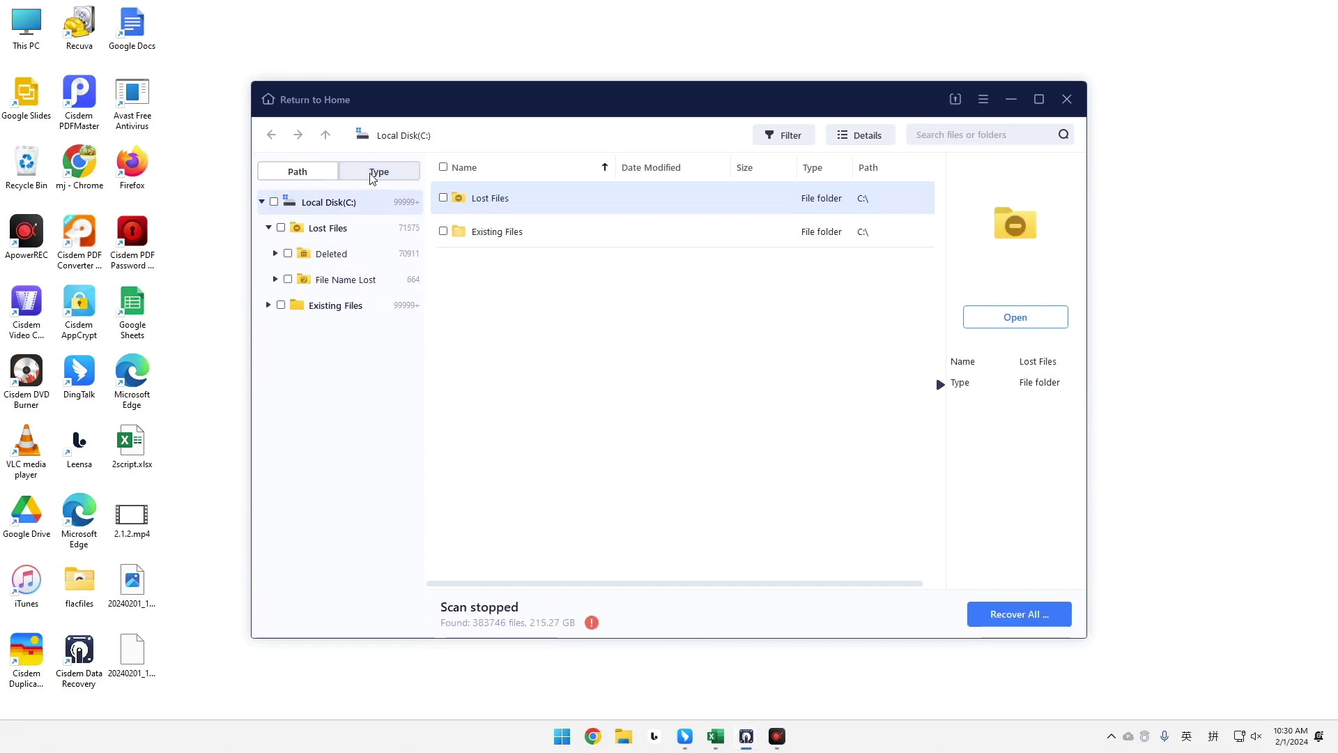
Group results by file type, open Documents > xlsx, and show the 10 workbooks as icons.
click(377, 172)
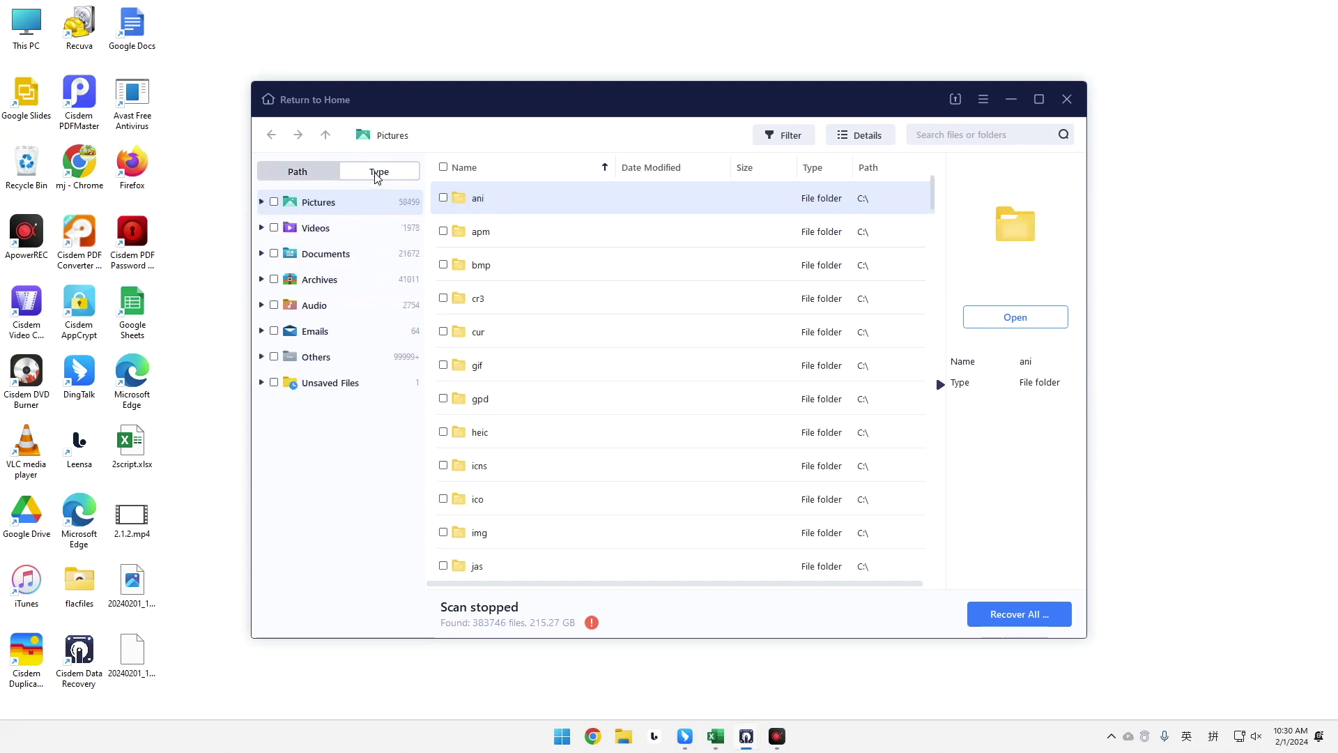
click(261, 254)
scroll(345, 312, down, 5)
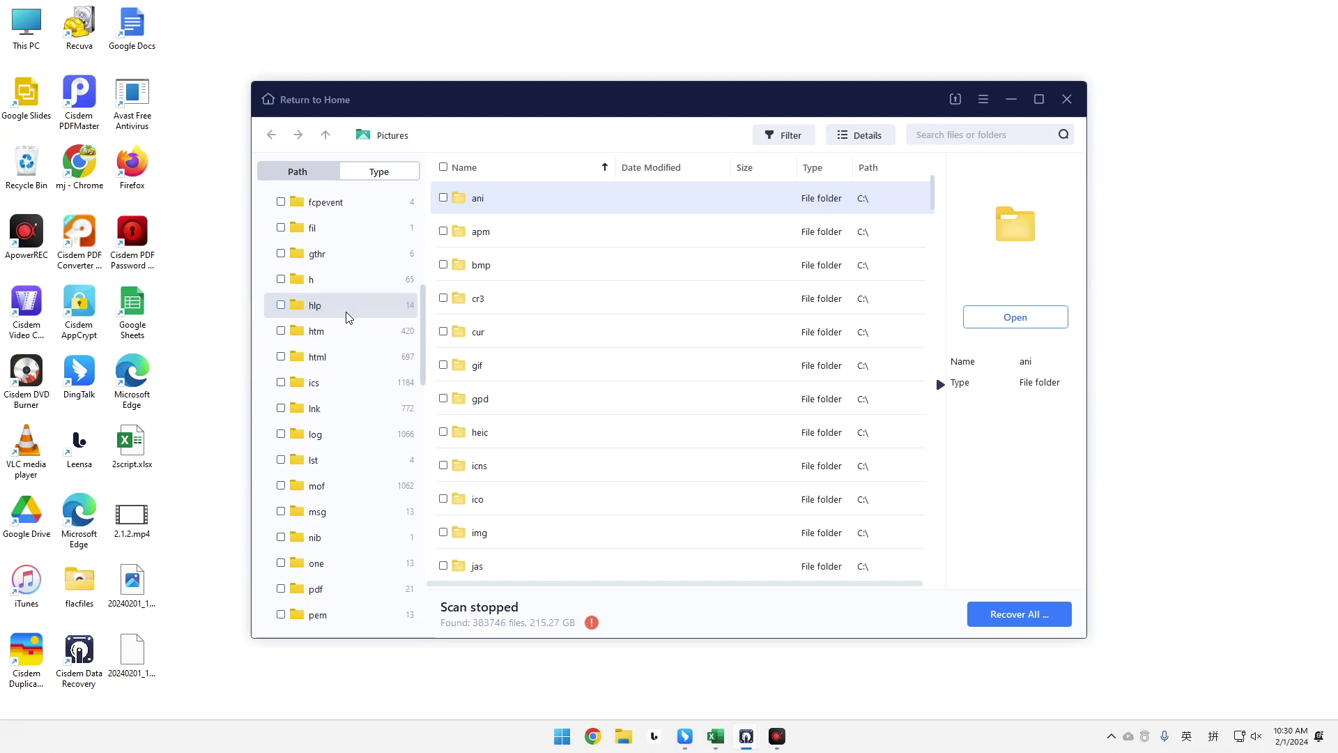
scroll(349, 317, down, 10)
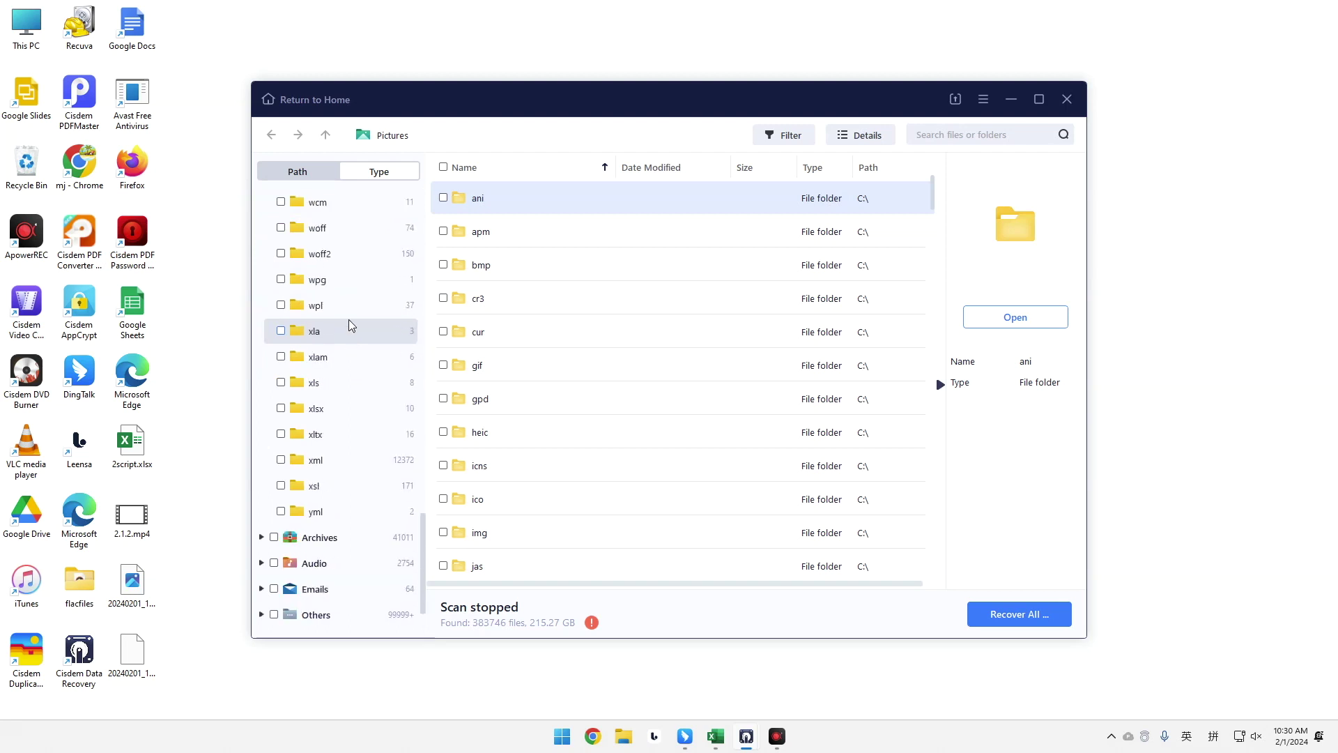
click(322, 408)
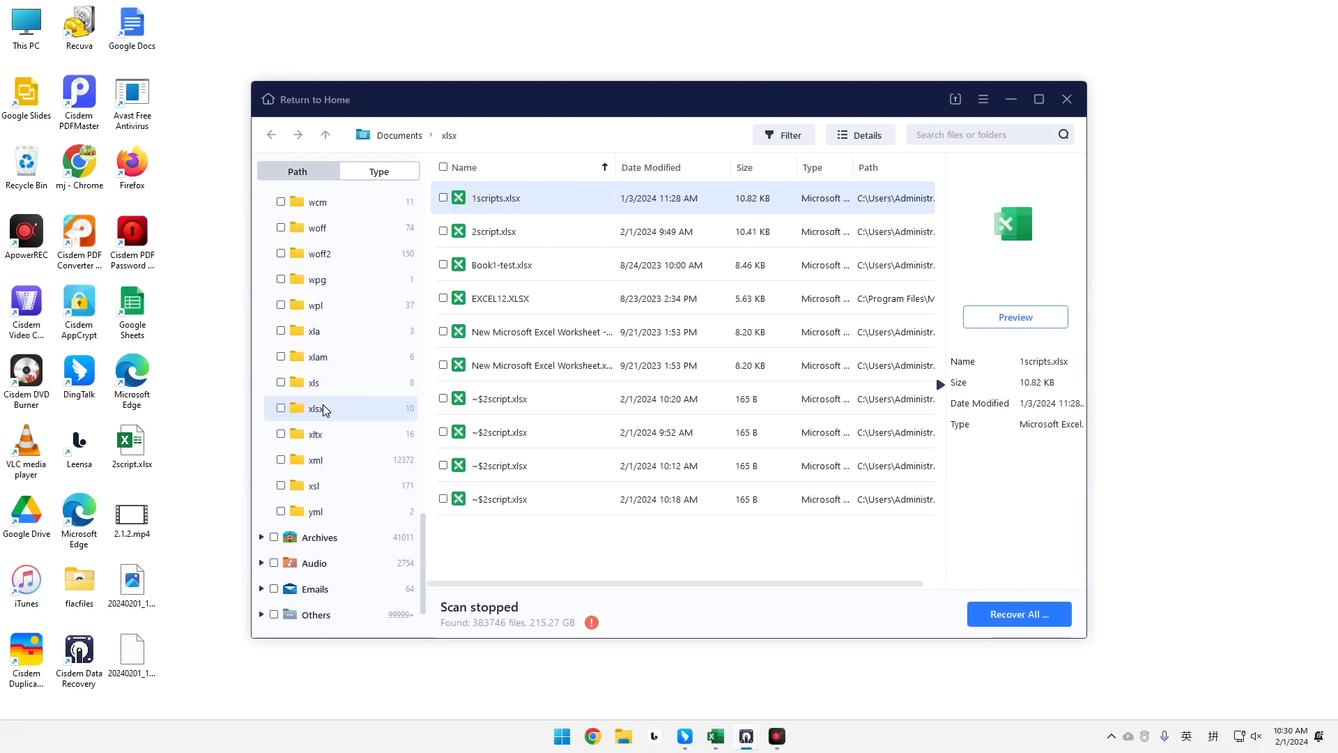
click(788, 136)
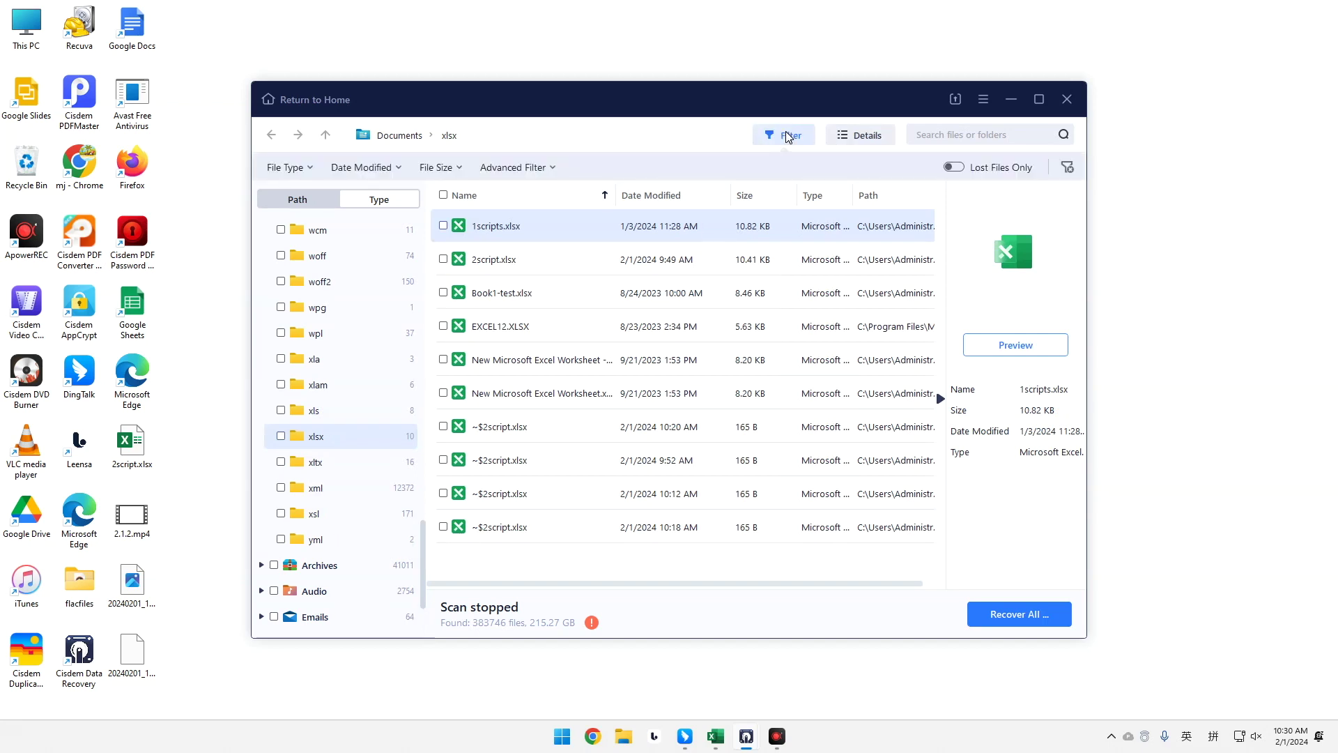
click(852, 135)
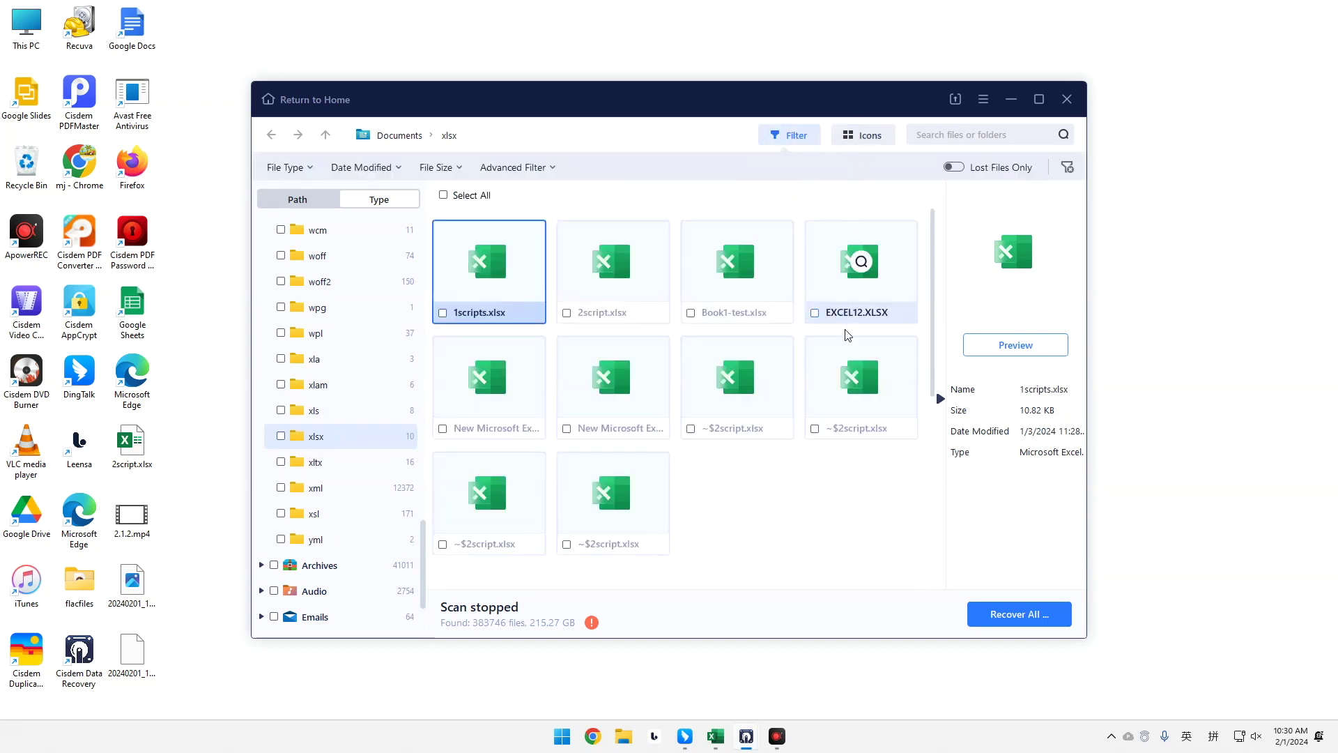
scroll(802, 400, down, 2)
scroll(802, 400, up, 2)
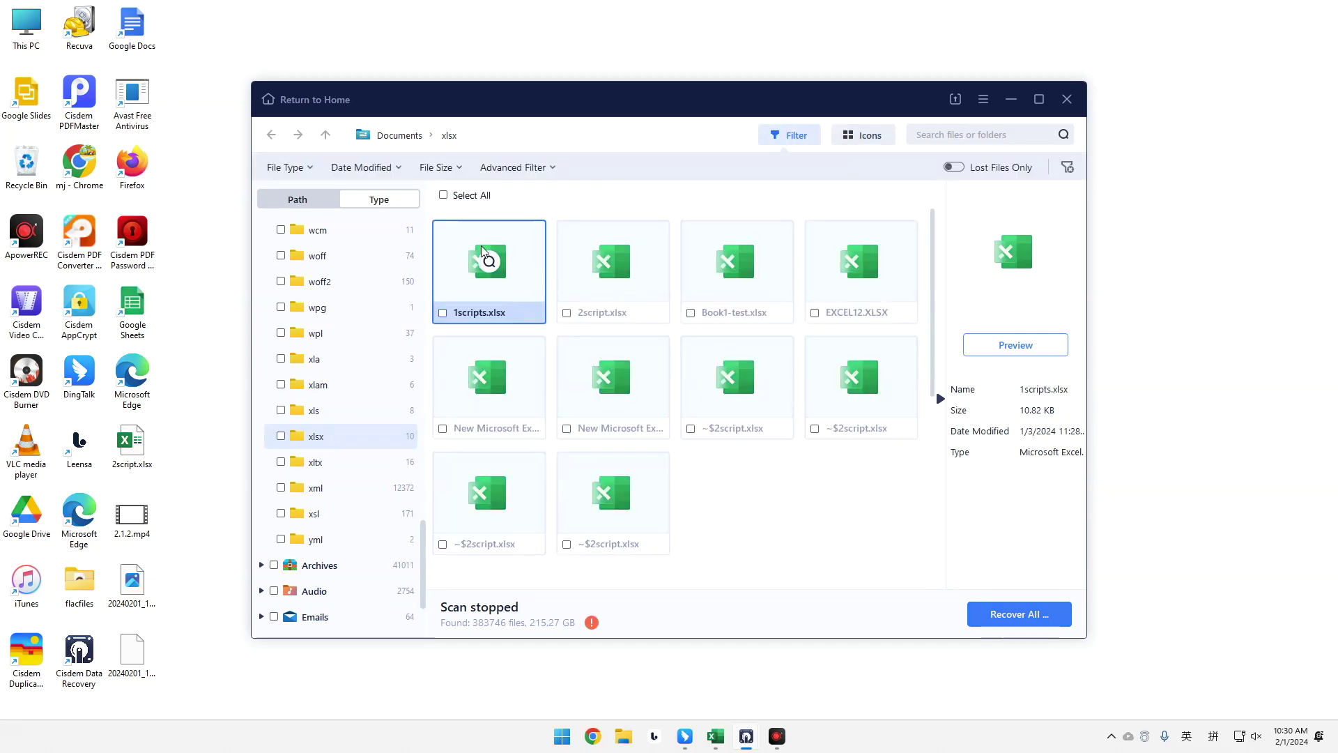
Preview 1scripts.xlsx, then recover it with Local Disk (C:) as the save location.
double_click(520, 256)
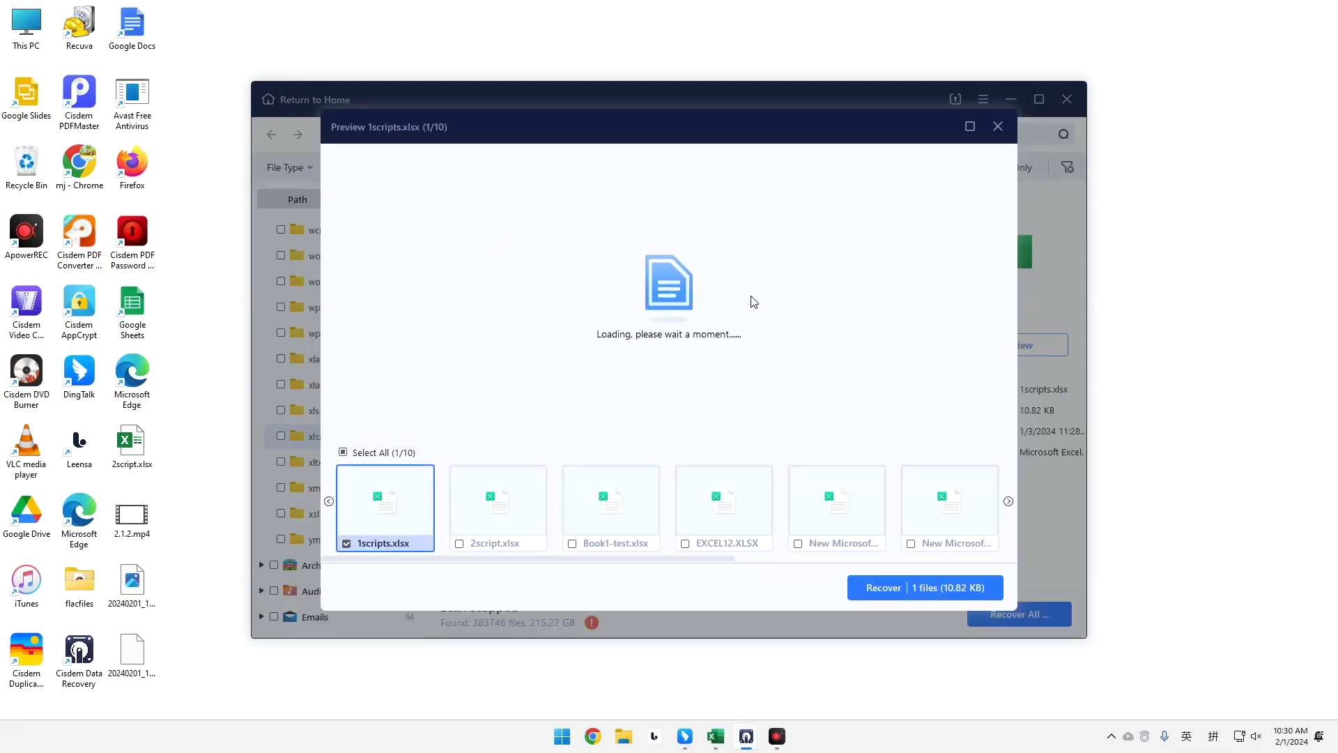
scroll(753, 301, down, 5)
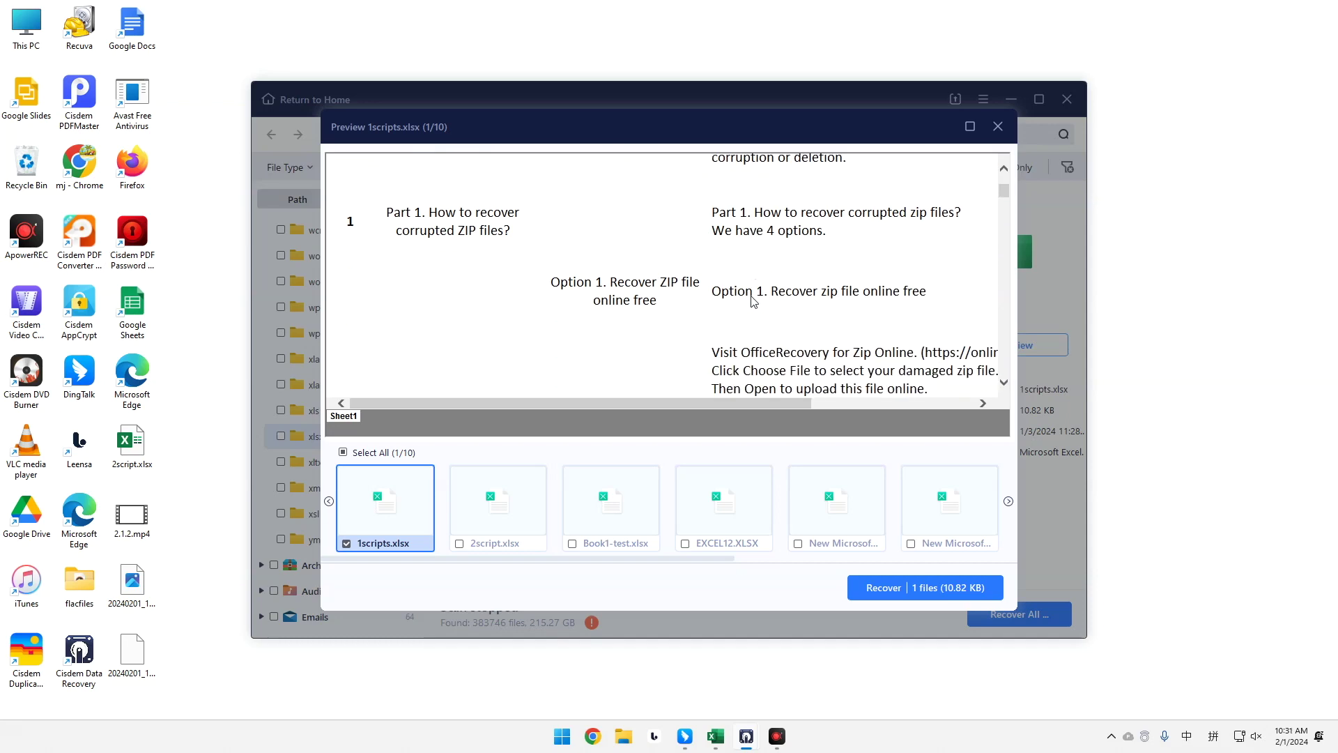
scroll(753, 301, up, 2)
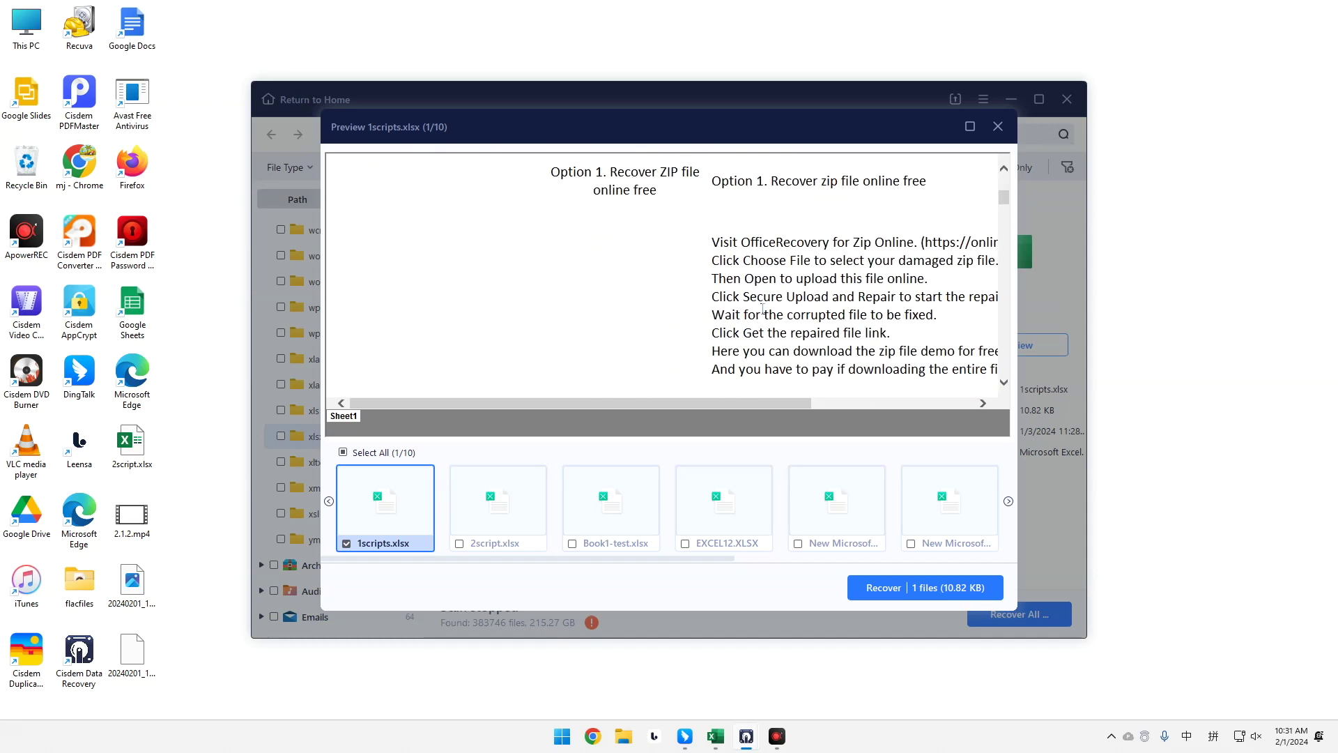
click(911, 581)
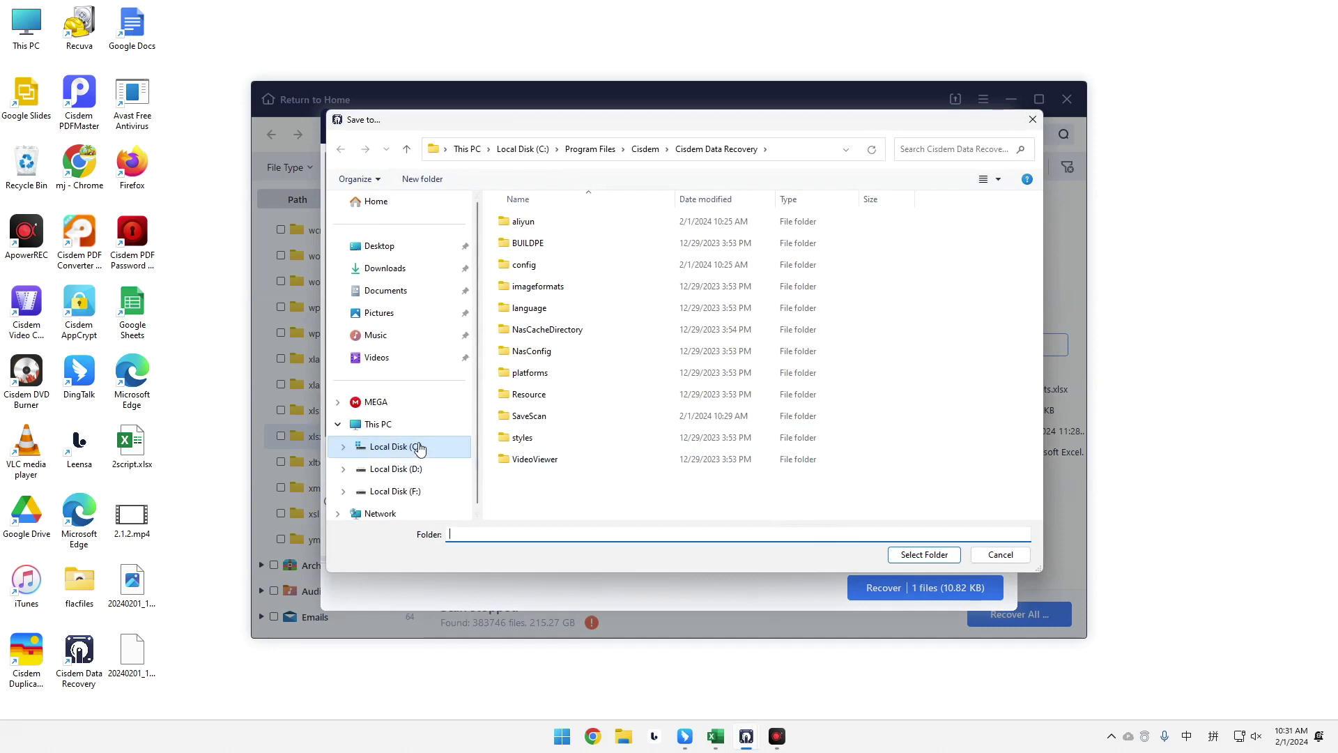
click(418, 448)
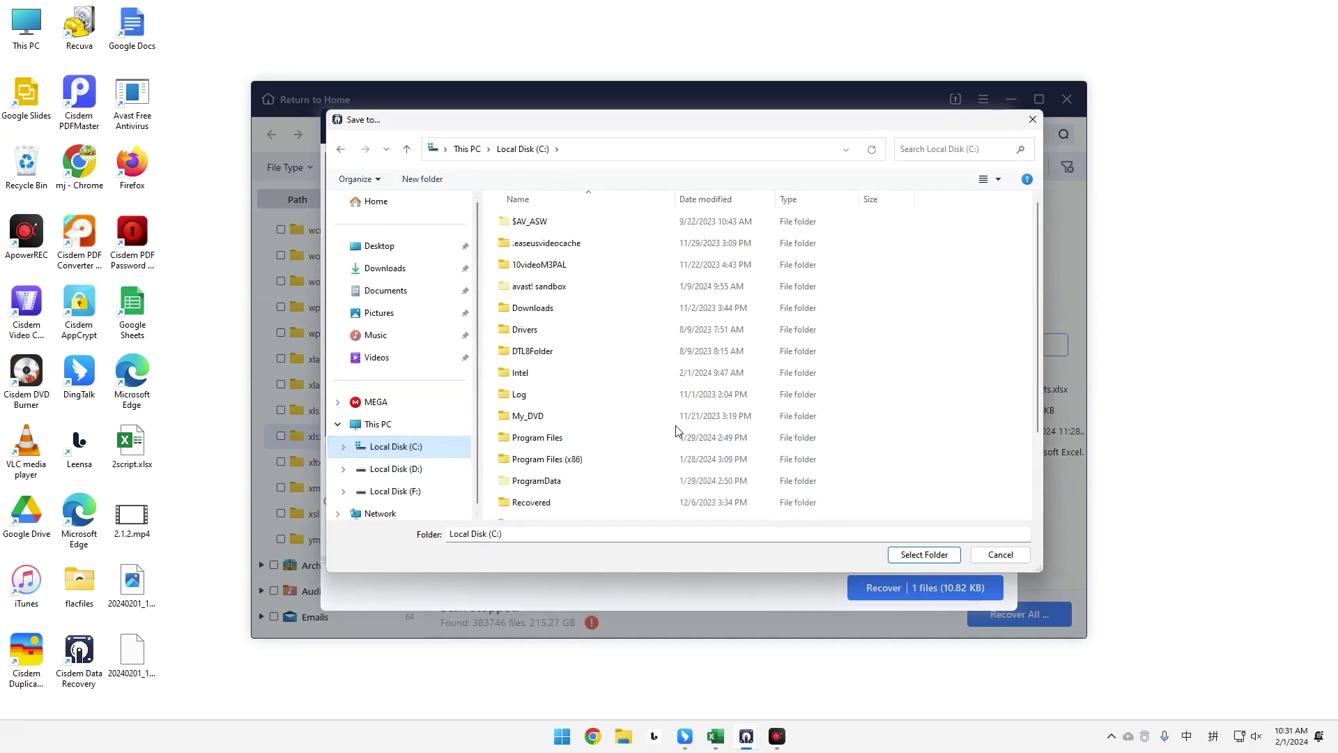
click(924, 554)
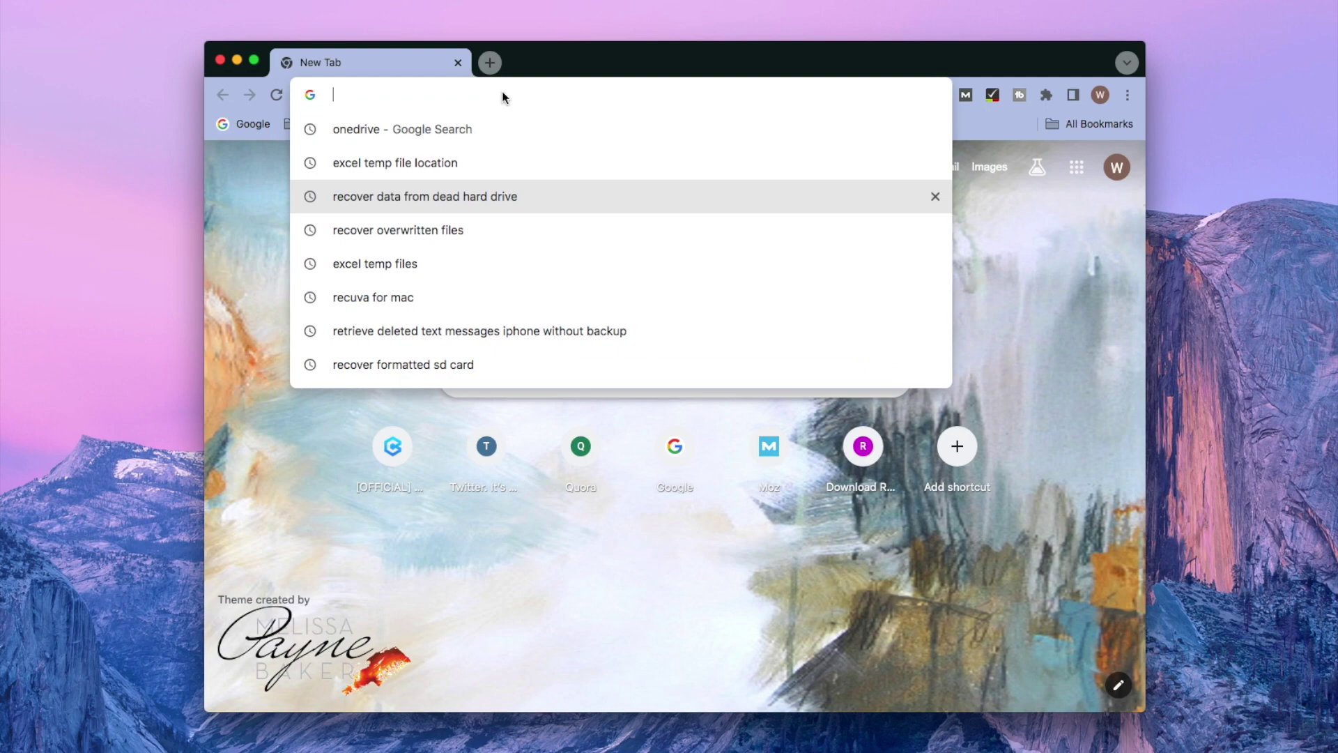
Load OneDrive in Chrome and sign in with the account e-mail and password.
text(onedrive)
key(Return)
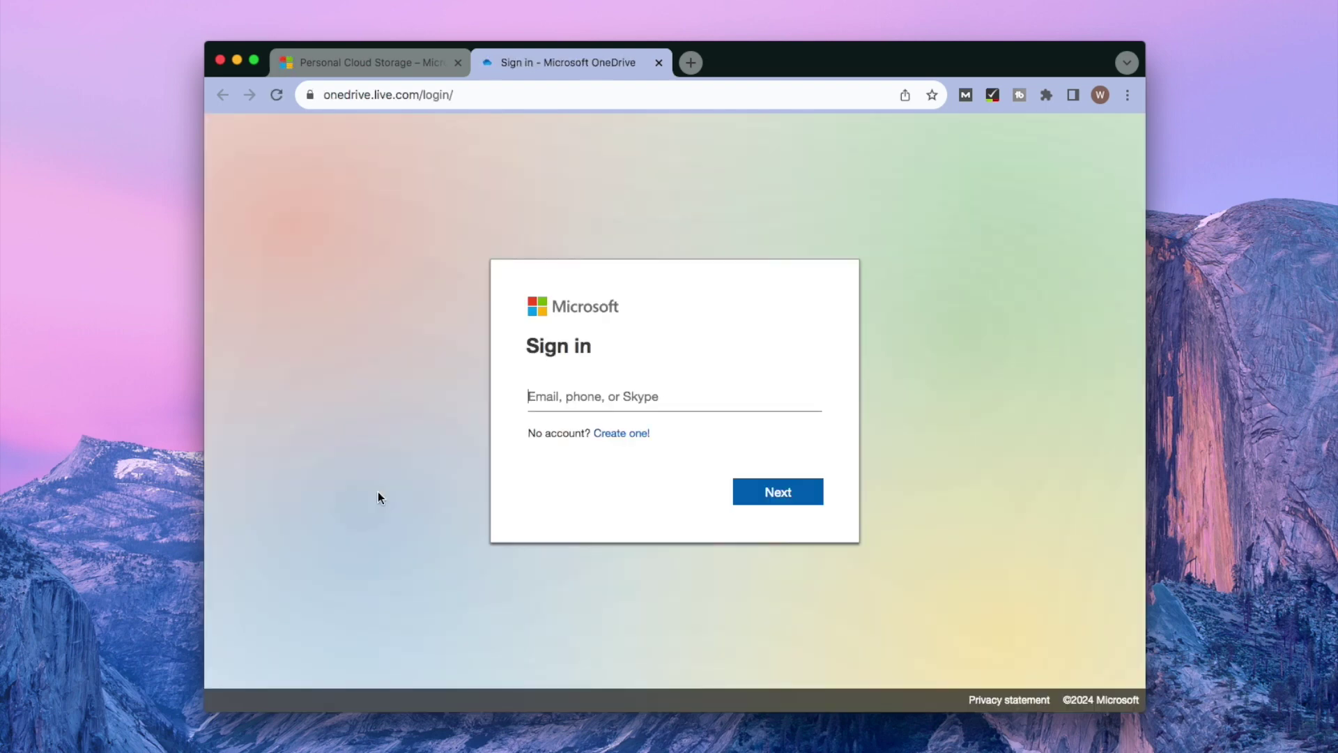
click(547, 391)
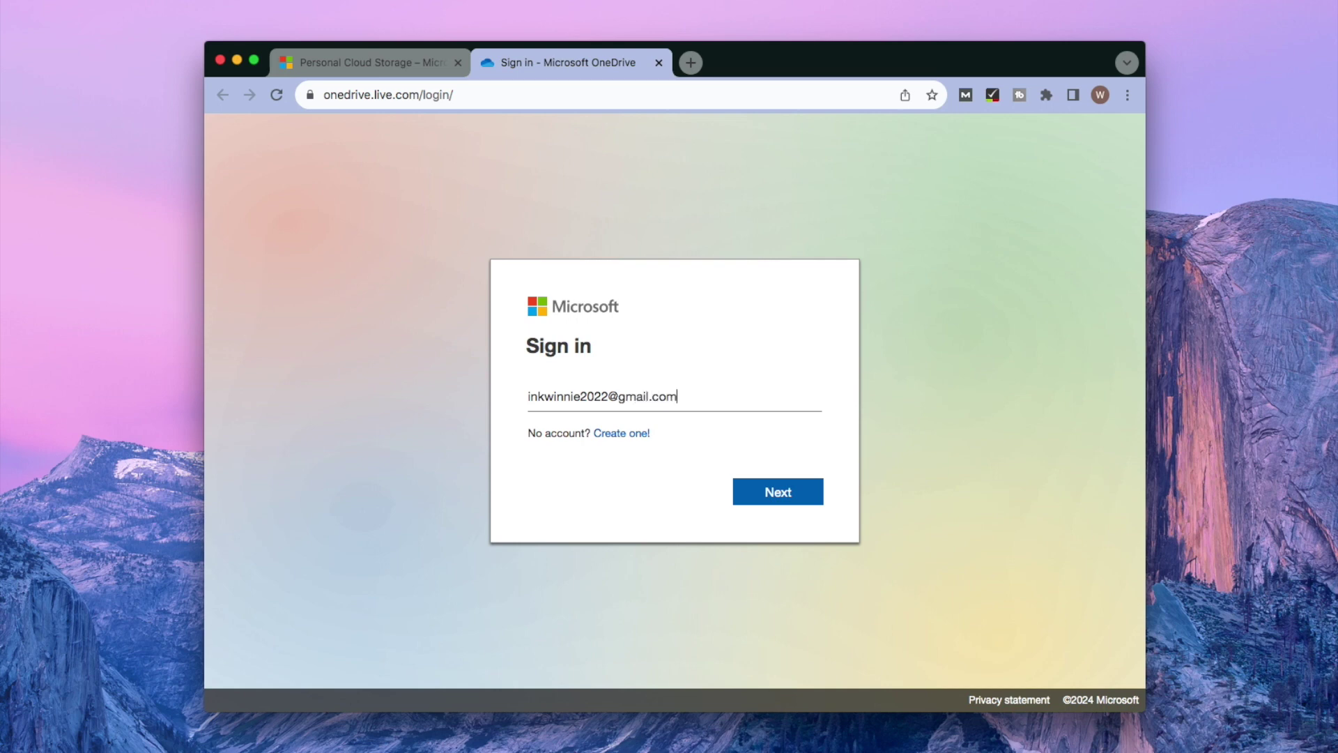
click(777, 495)
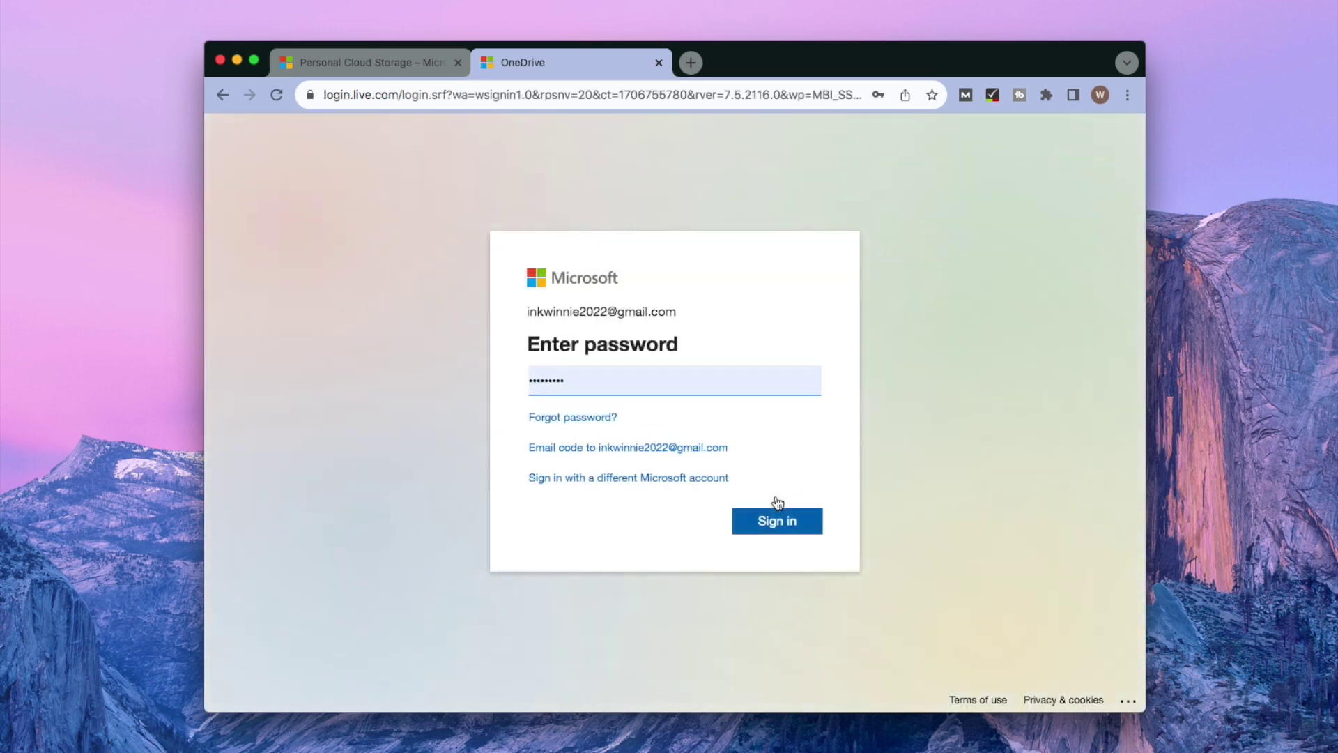
click(774, 517)
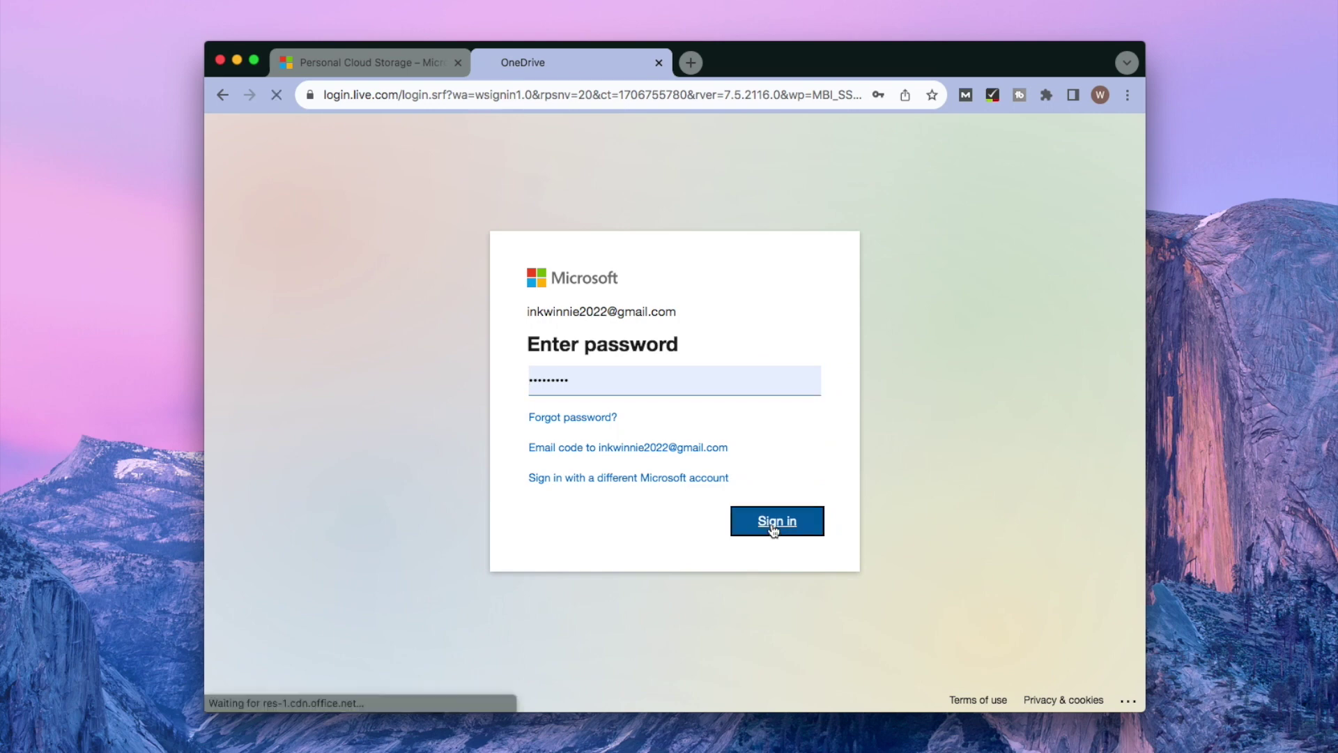
click(769, 502)
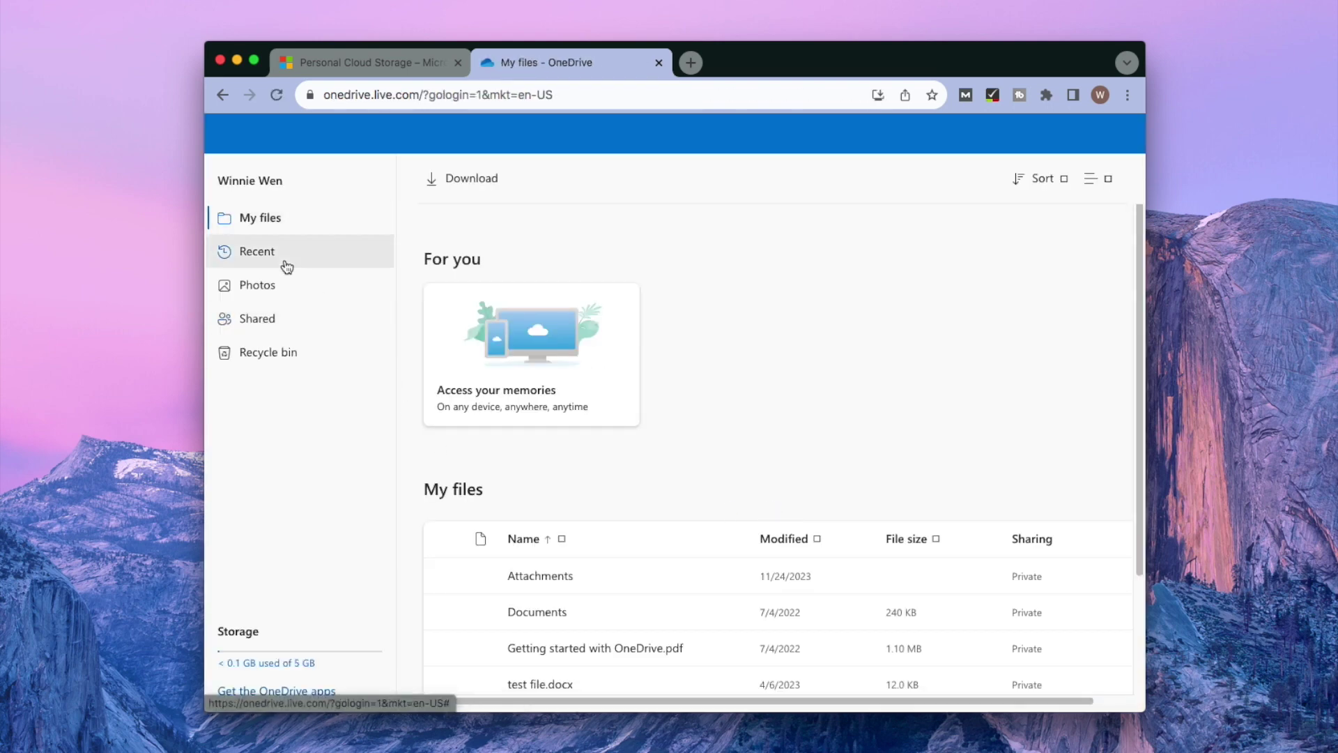
Restore test worksheet.xlsx from the OneDrive Recycle bin to Documents, then return to My files.
click(273, 355)
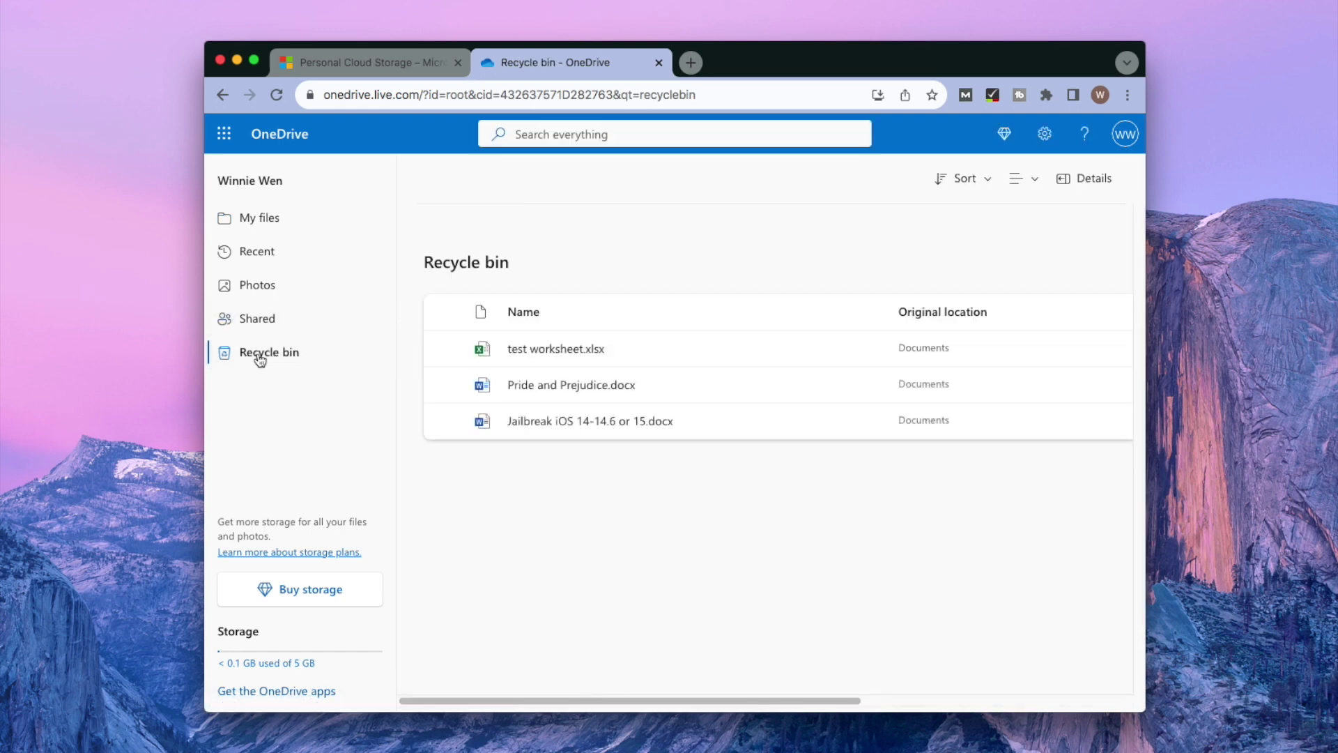
click(444, 349)
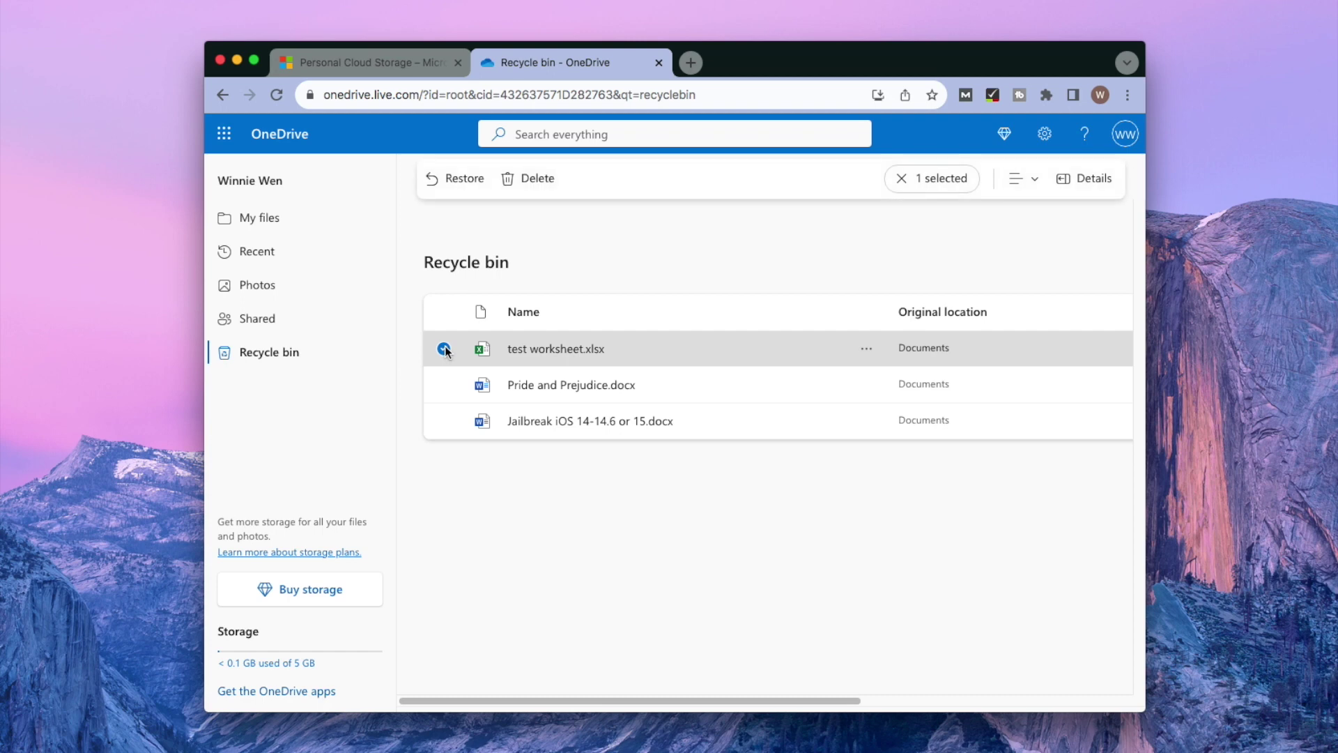
click(453, 182)
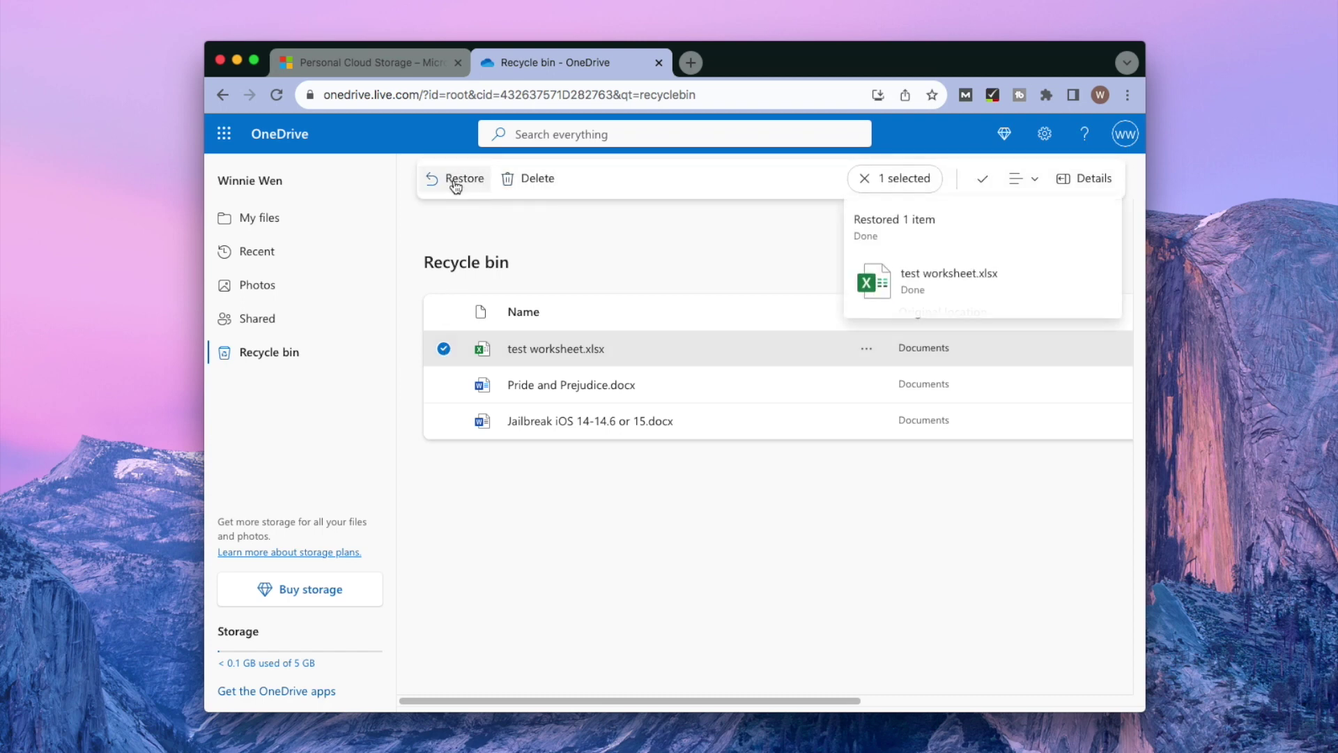
click(255, 217)
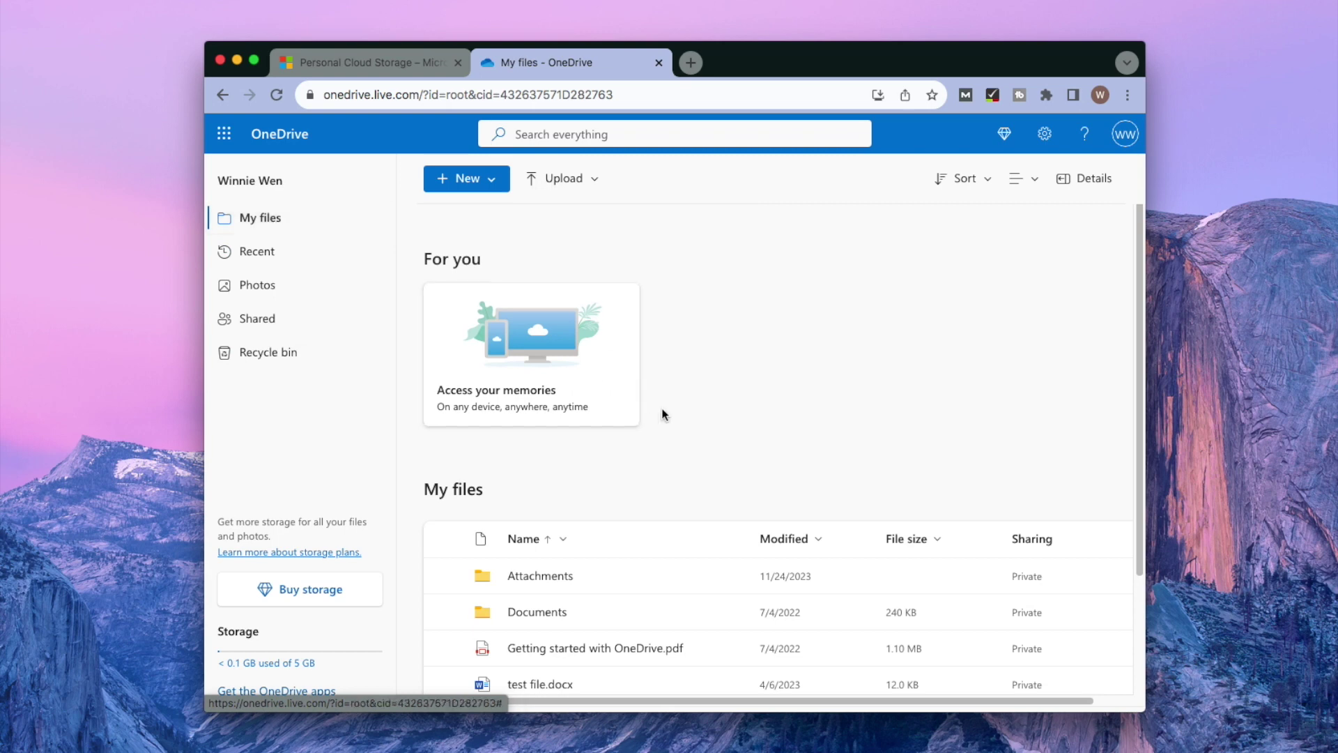
Refresh My files, select the restored test worksheet.xlsx (10.4 KB), and show its more-actions menu.
scroll(662, 418, down, 3)
click(277, 95)
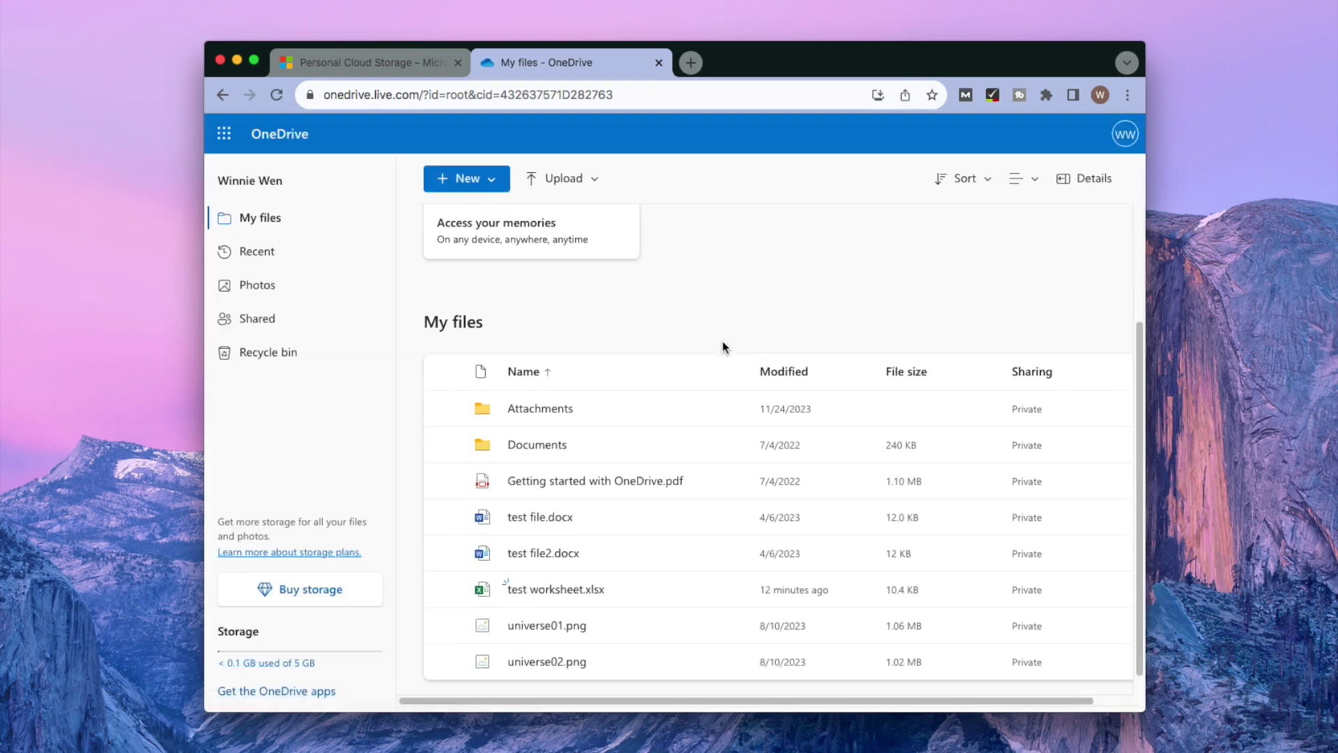
scroll(722, 346, down, 2)
click(443, 568)
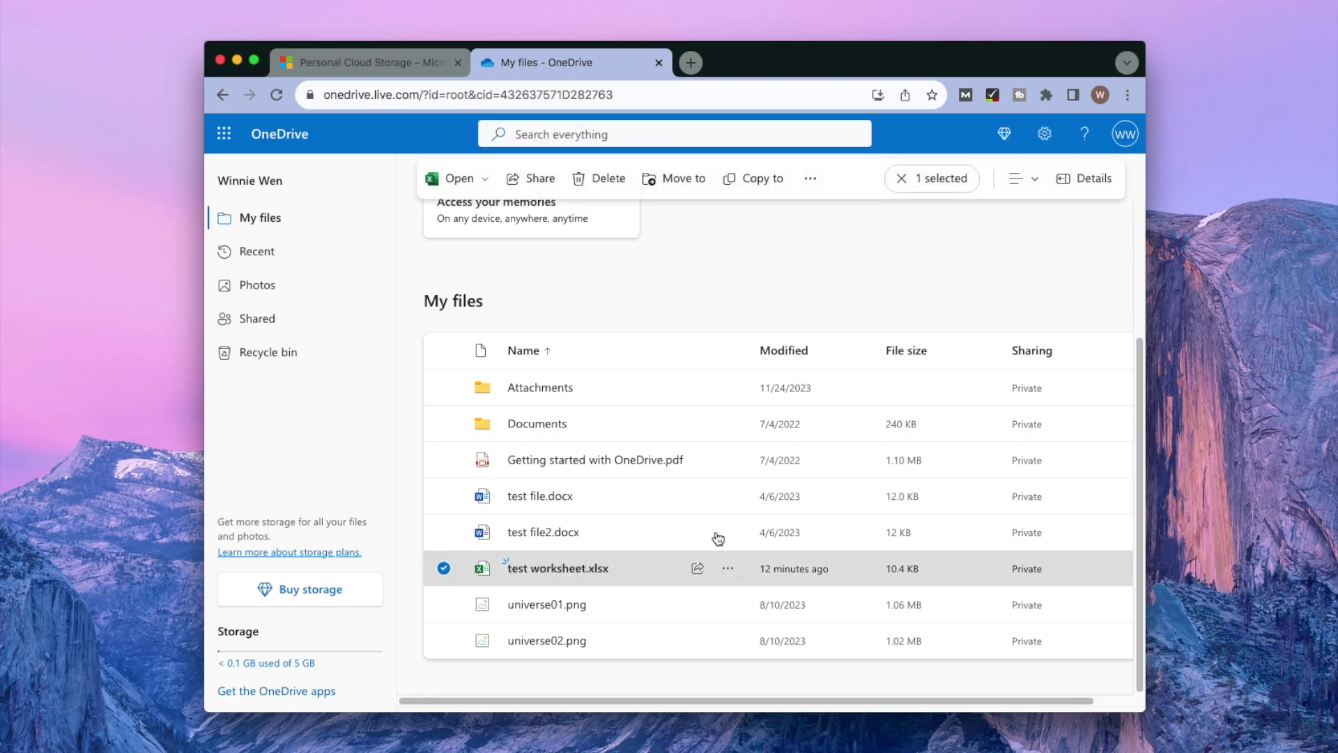
click(808, 182)
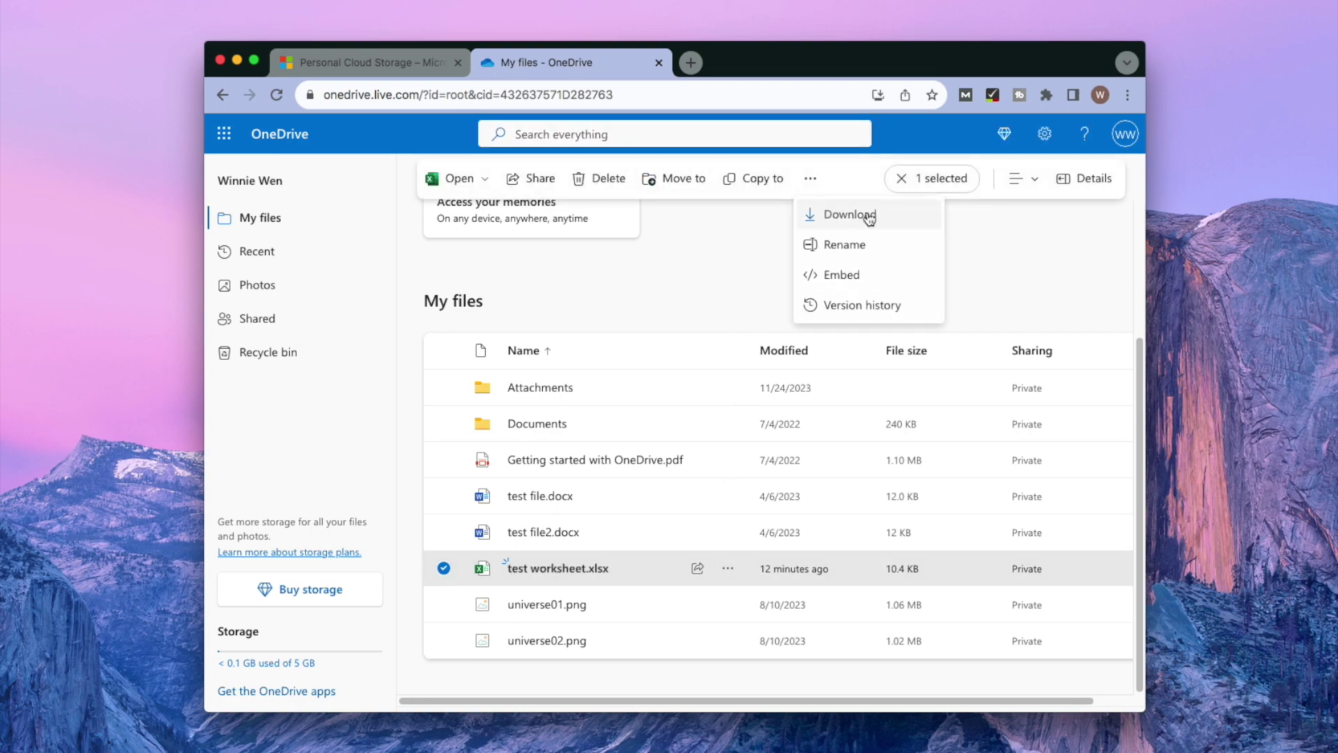